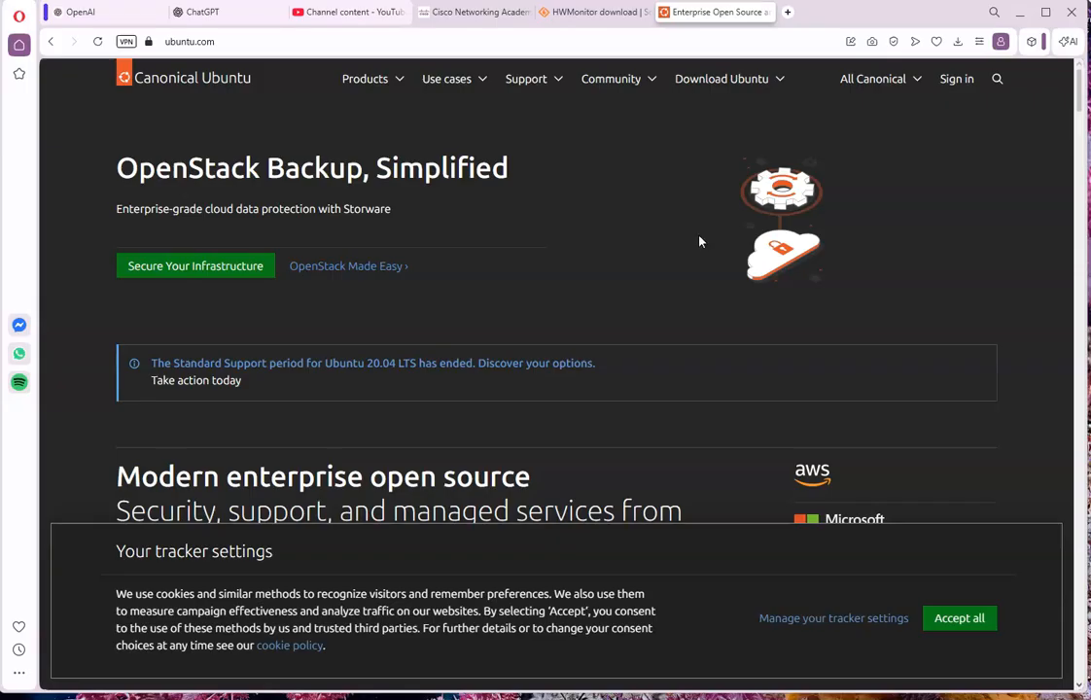
# Step: Open the Ubuntu Desktop download page on ubuntu.com and accept all trackers
pyautogui.click(777, 87)
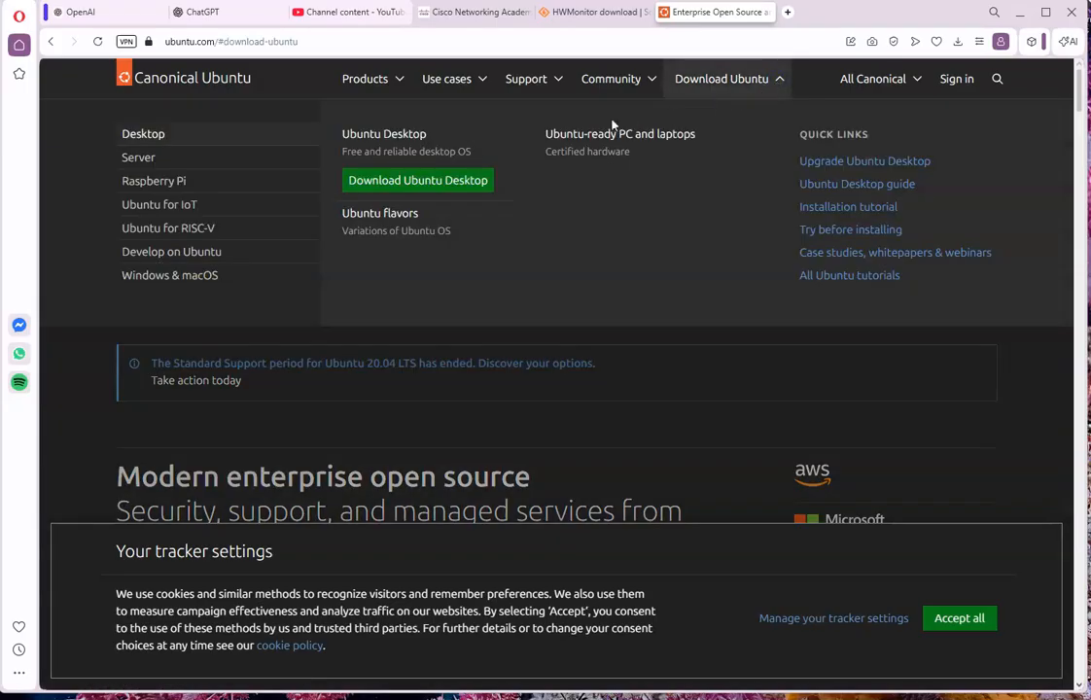
pyautogui.click(428, 182)
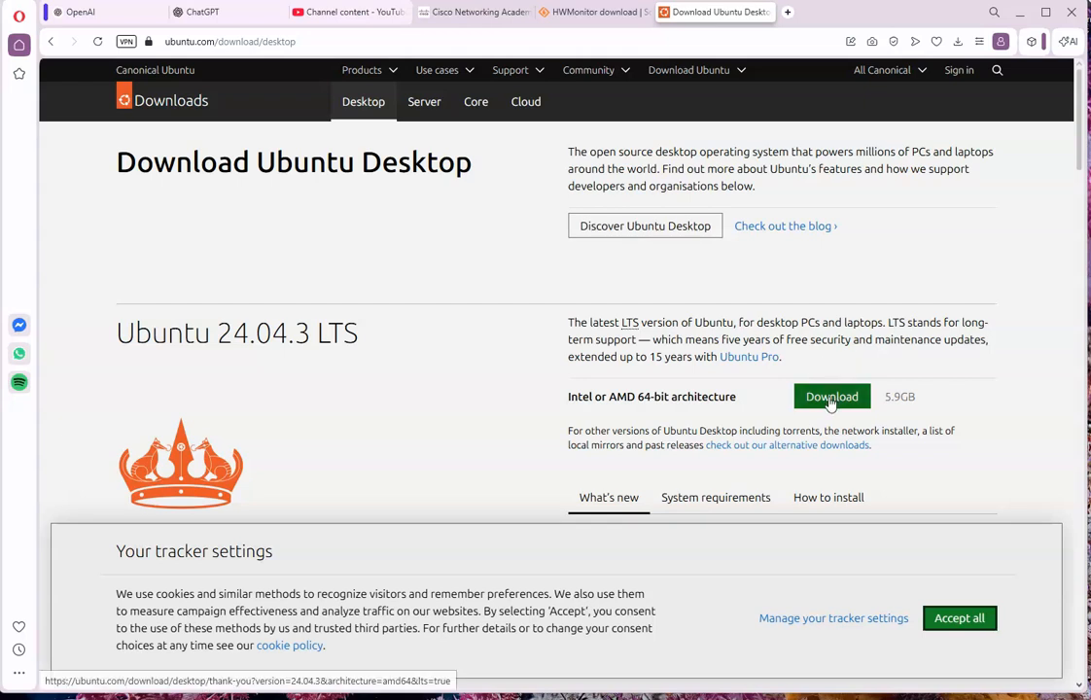
pyautogui.click(969, 617)
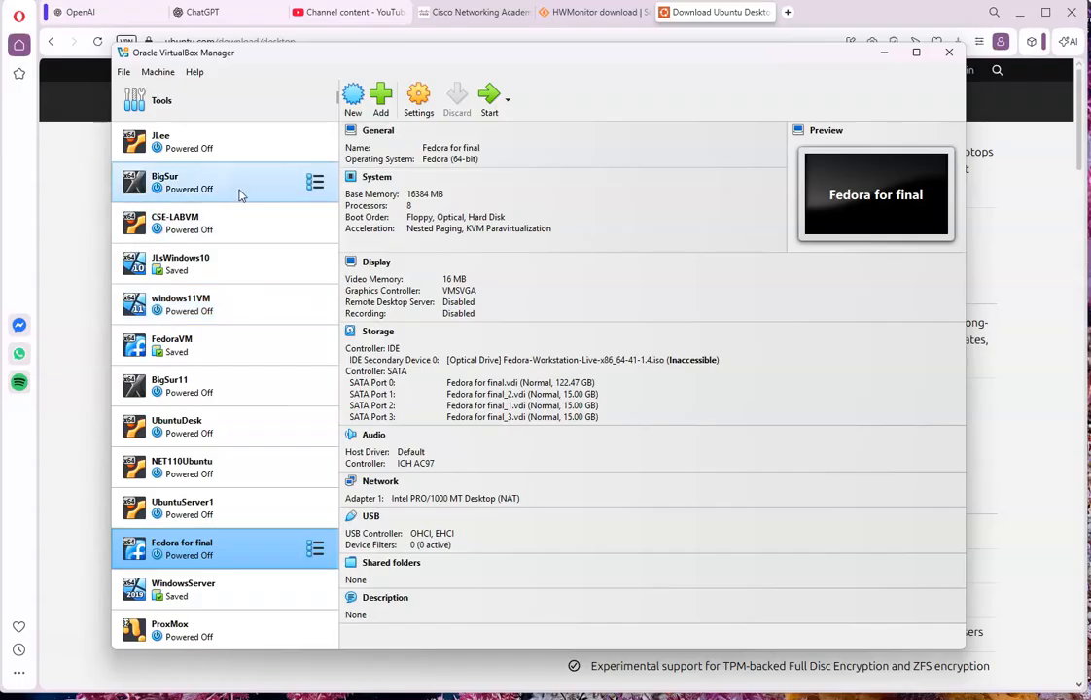
# Step: In VirtualBox, start a new virtual machine named Ubuntu Desktop and browse for its ISO image
pyautogui.click(353, 97)
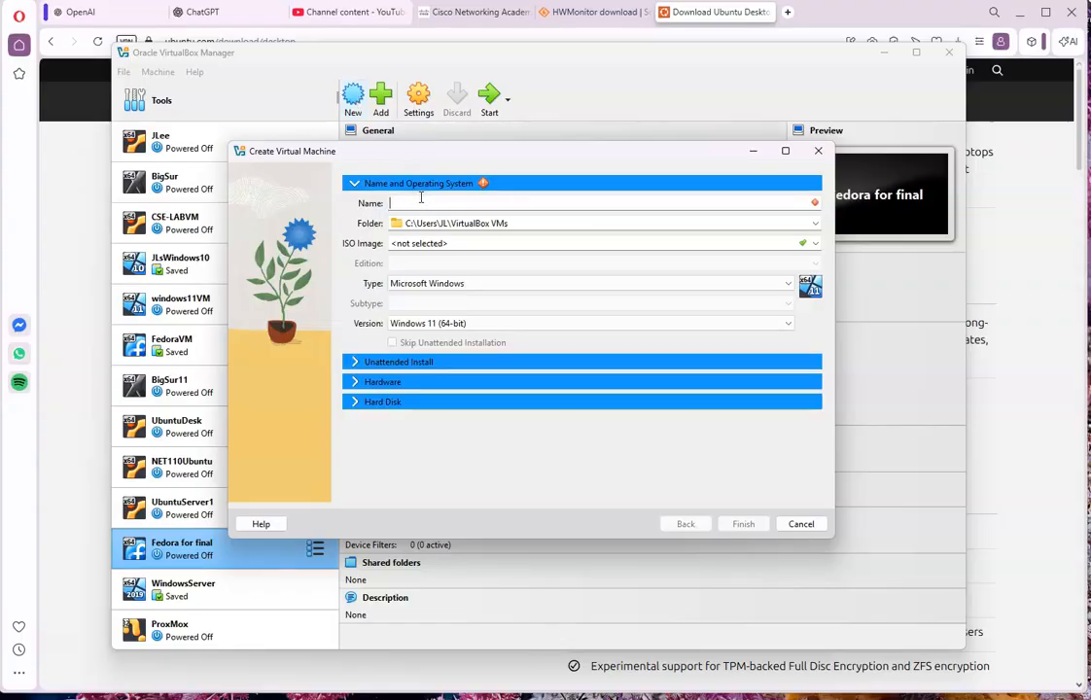
pyautogui.write('Ubuntu Desktop')
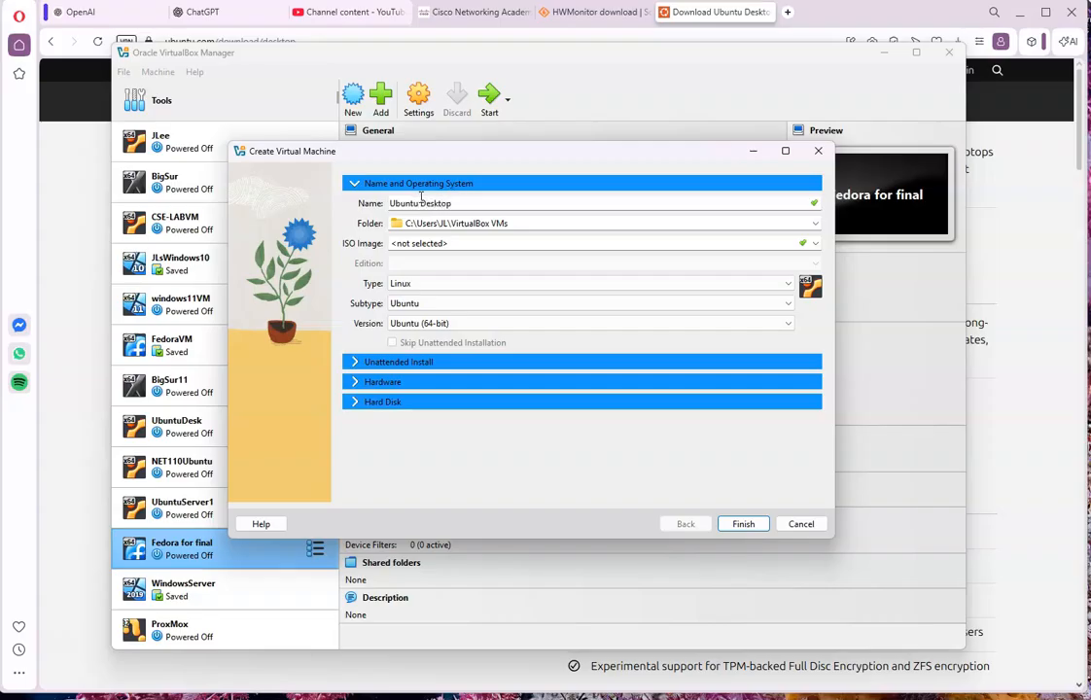
pyautogui.click(496, 204)
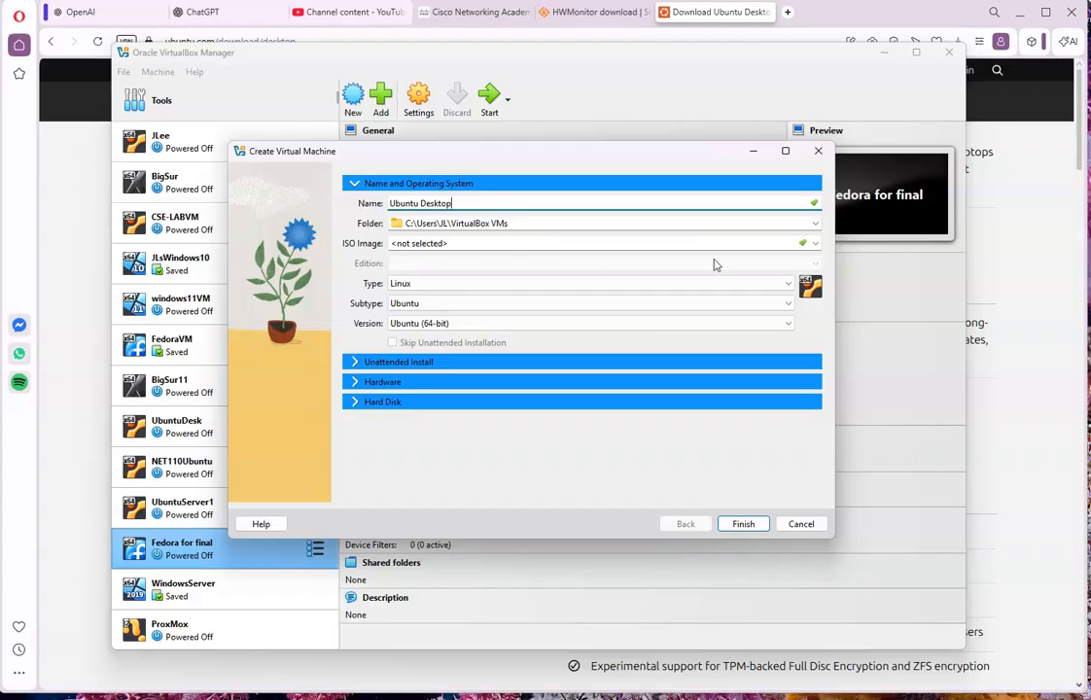
pyautogui.click(815, 243)
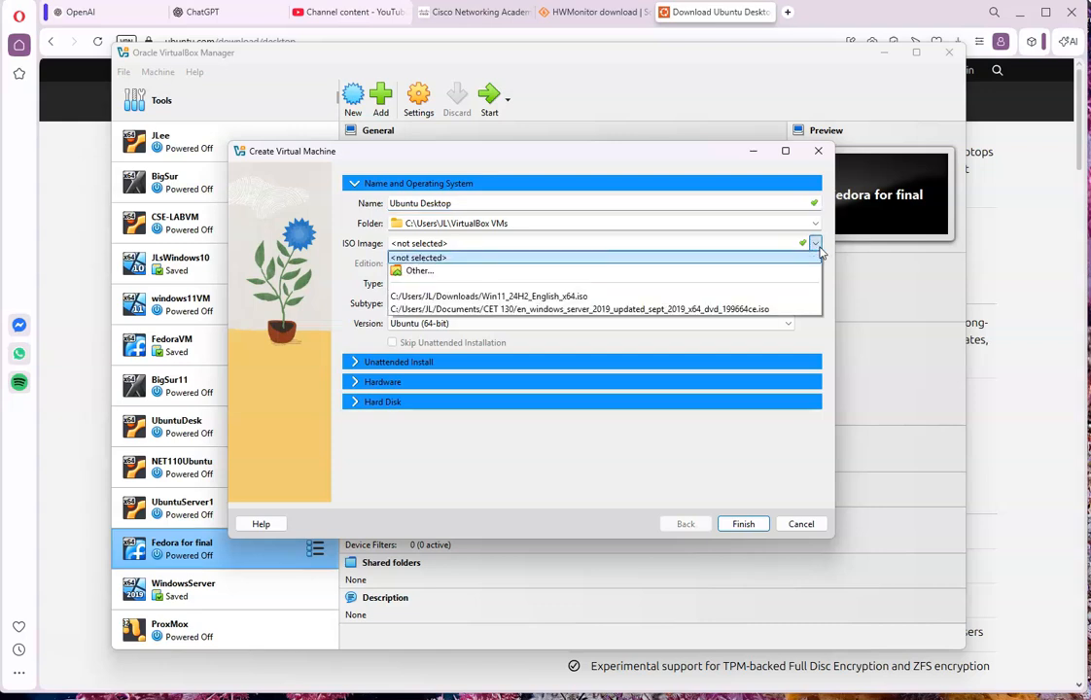
pyautogui.click(420, 271)
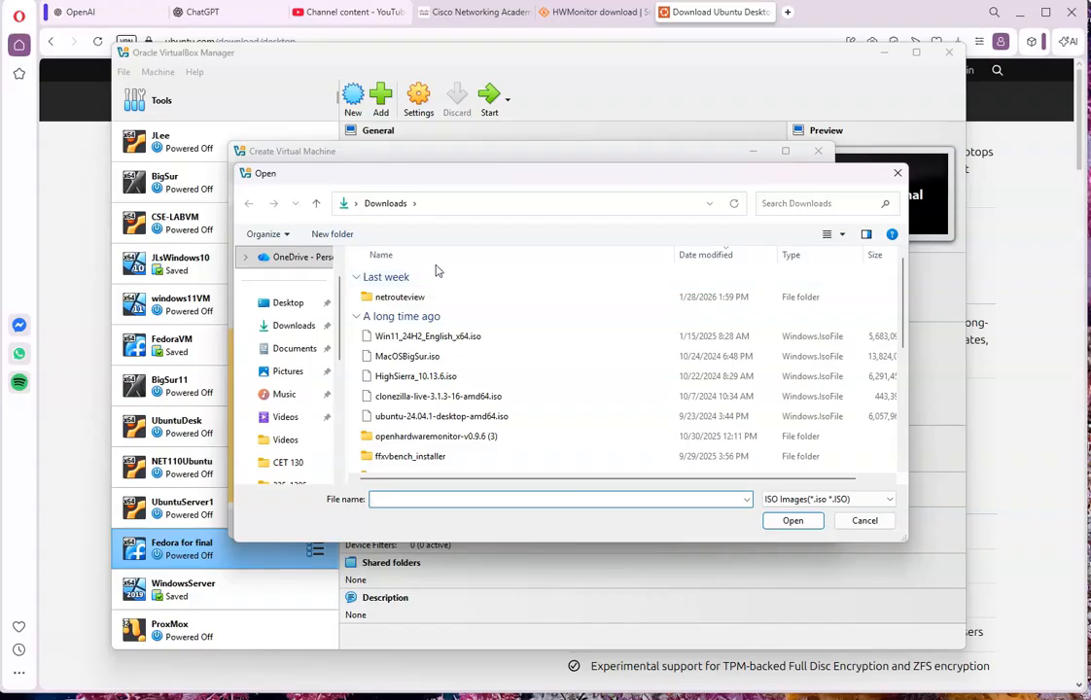
pyautogui.scroll(-1, 336, 331)
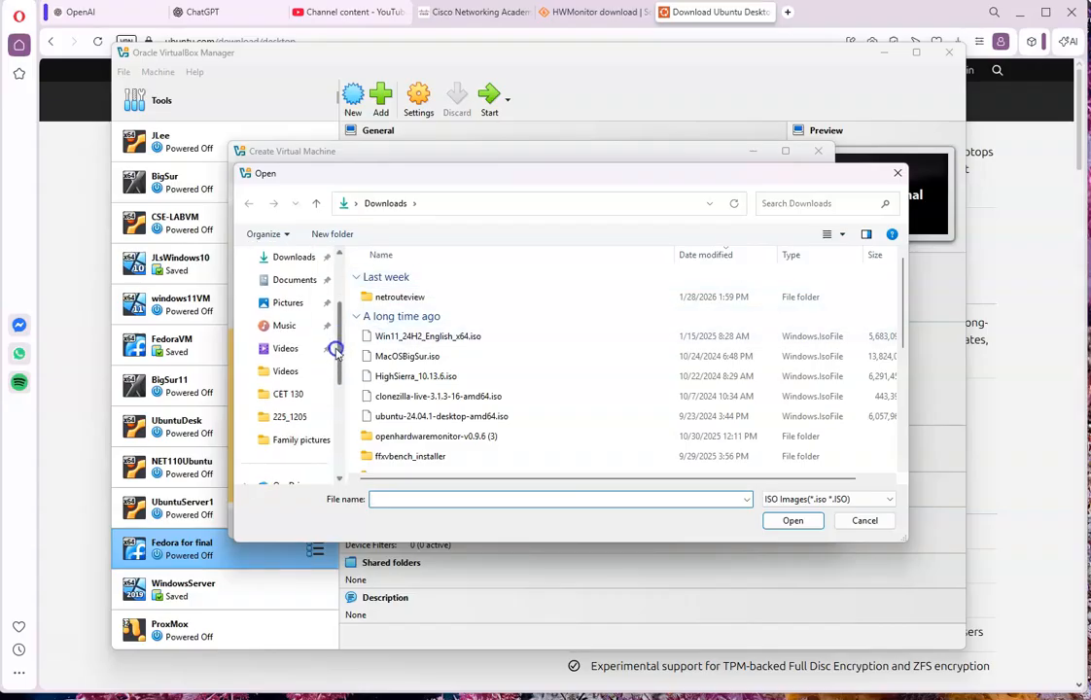
pyautogui.moveTo(336, 348); pyautogui.dragTo(342, 299)
pyautogui.click(288, 398)
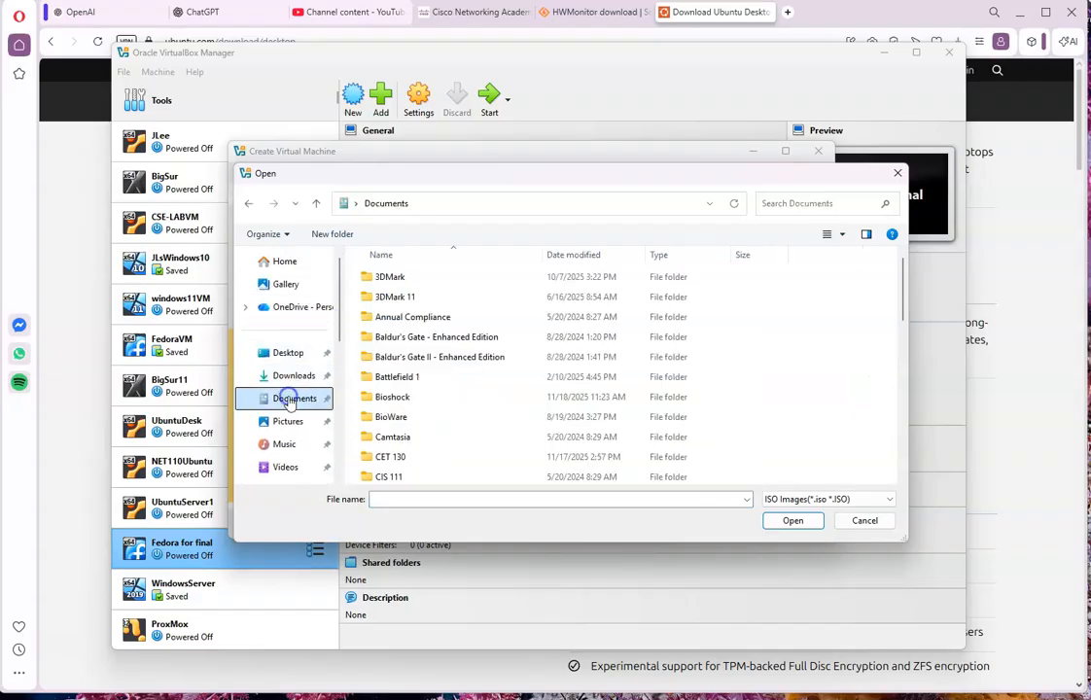
pyautogui.scroll(-5, 428, 410)
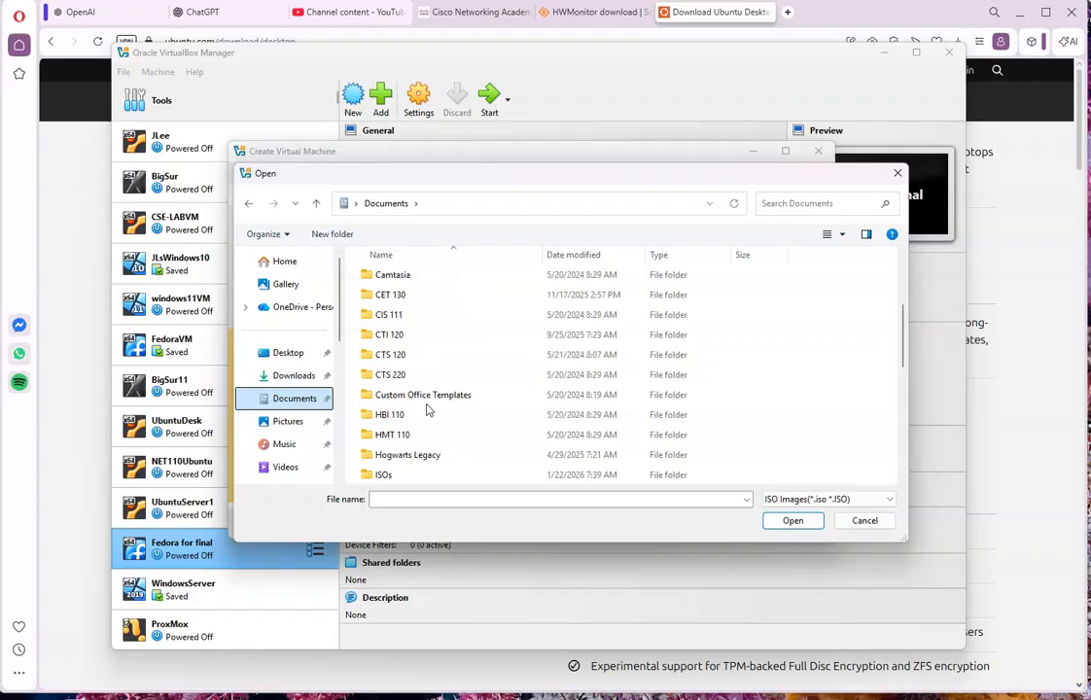
pyautogui.click(424, 354)
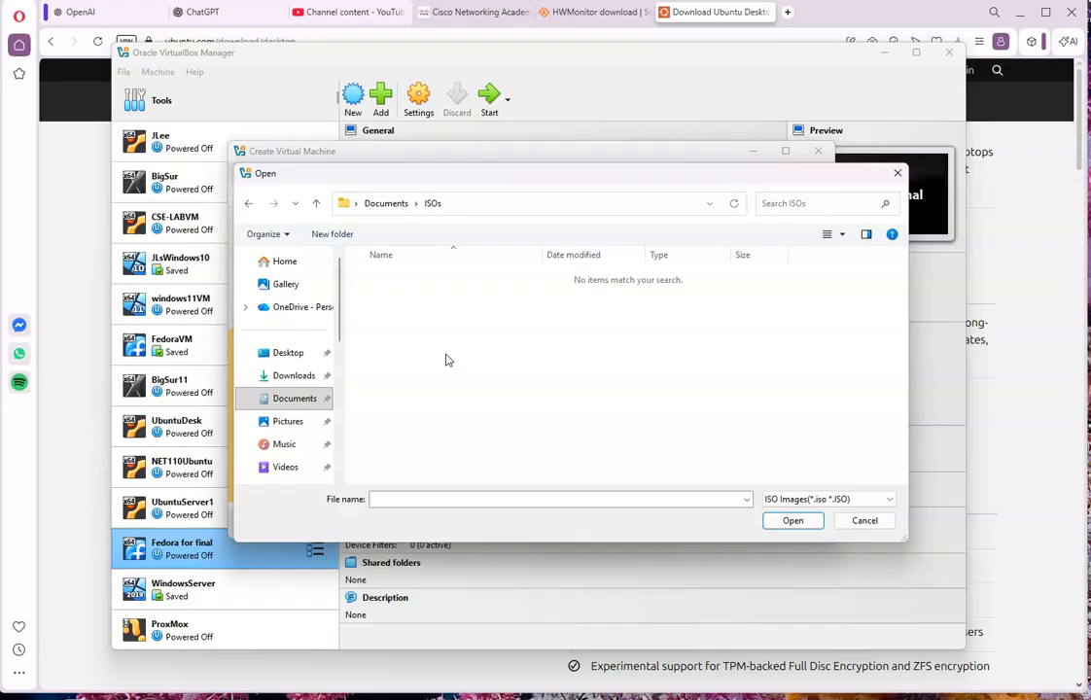
pyautogui.click(251, 208)
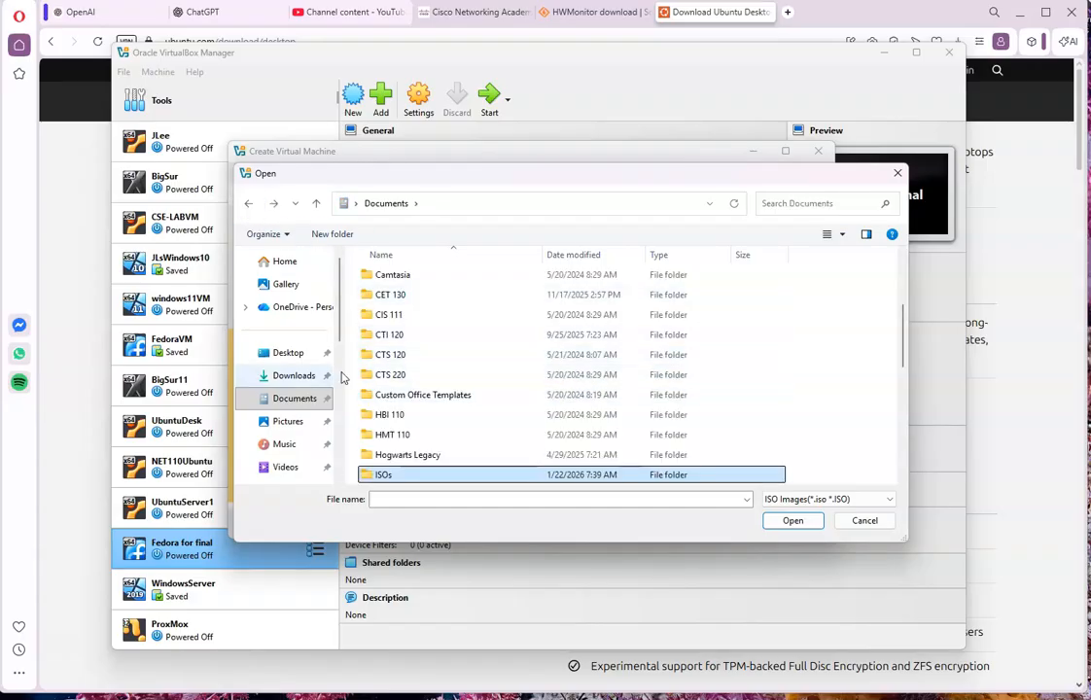
pyautogui.click(299, 377)
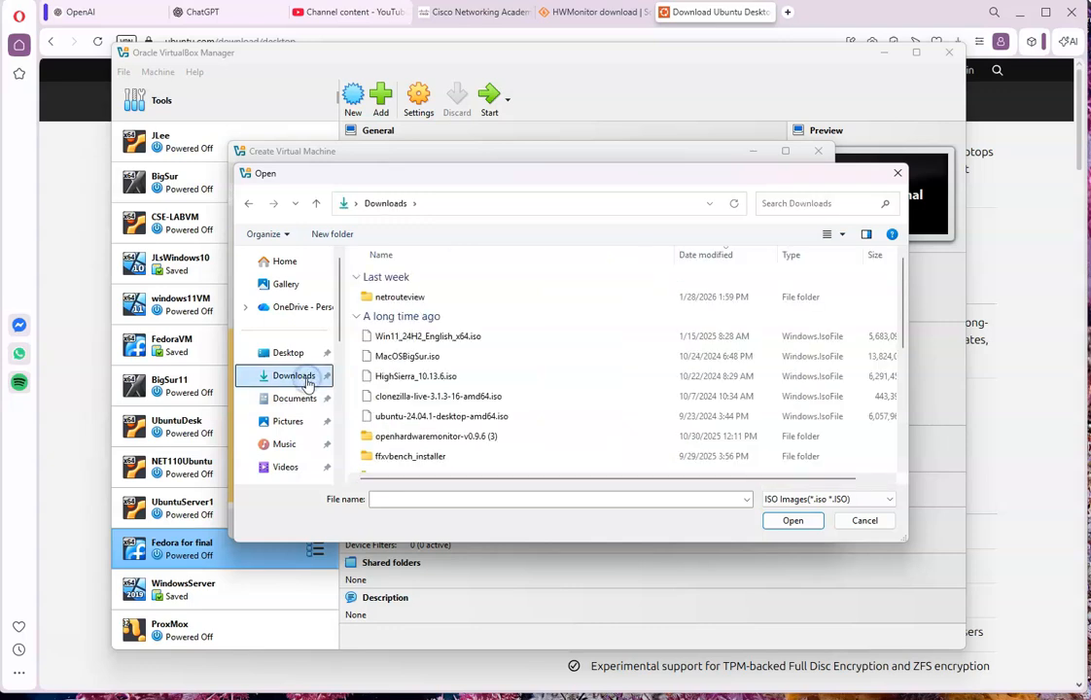
# Step: Choose ubuntu-24.04.1-desktop-amd64.iso from Downloads as the ISO image and skip the unattended installation
pyautogui.scroll(-5, 518, 391)
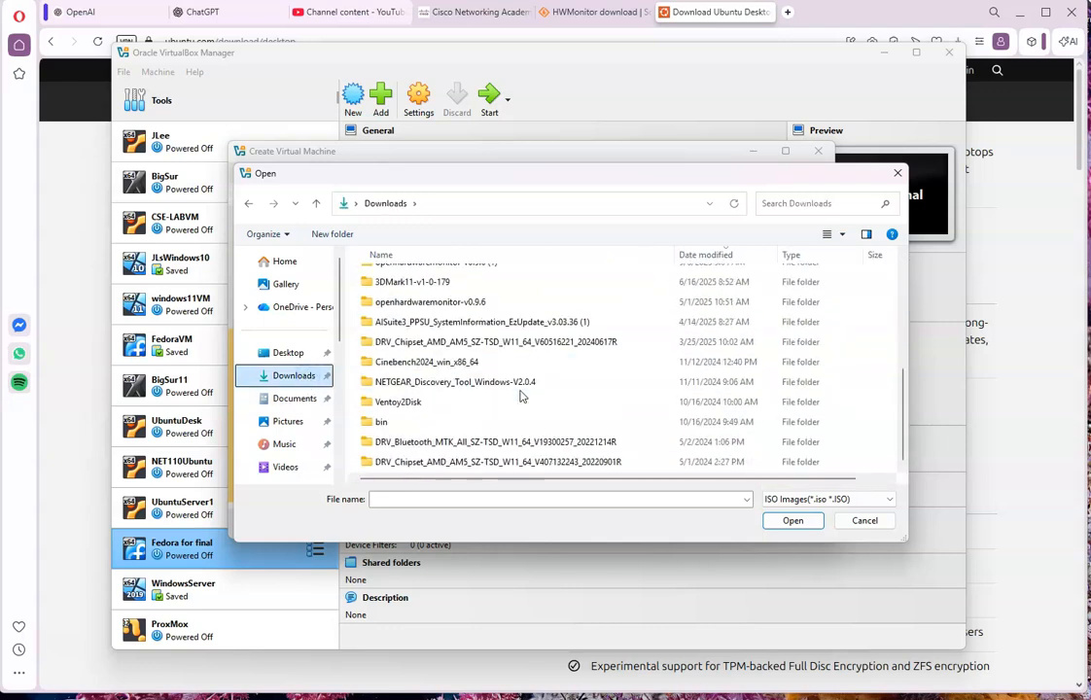
pyautogui.scroll(5, 520, 395)
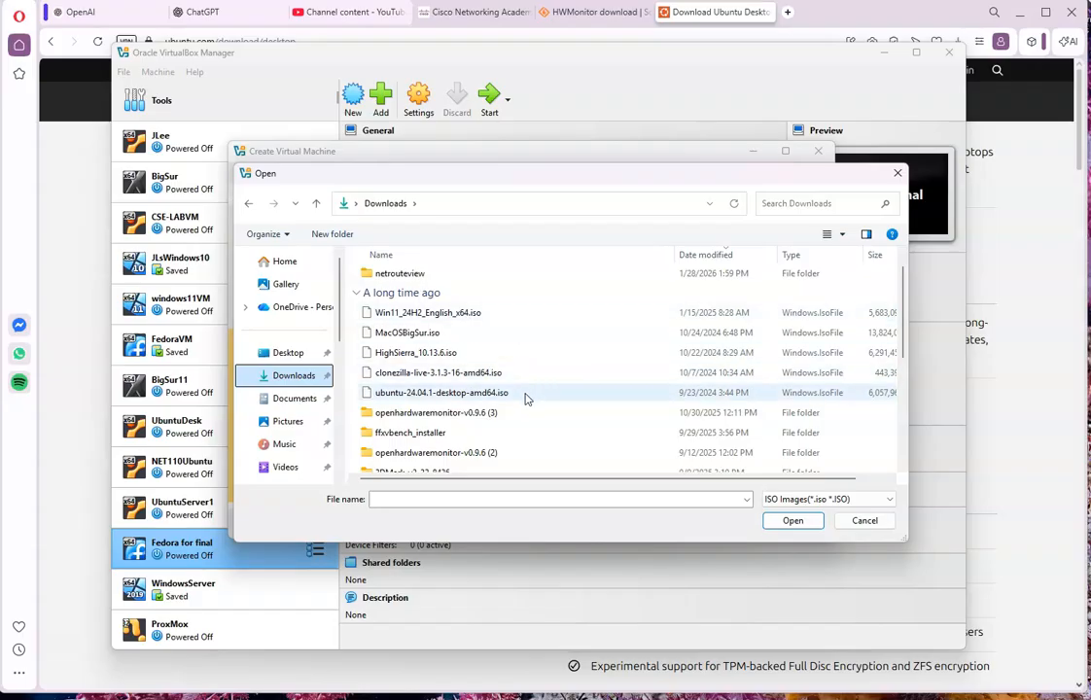
pyautogui.click(524, 394)
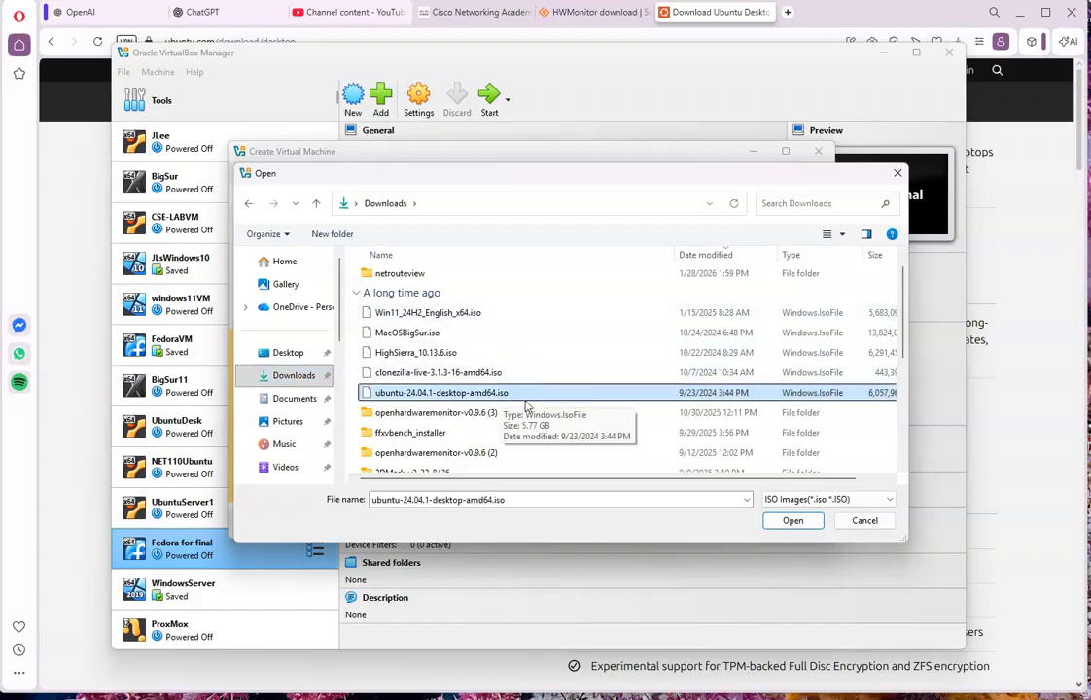
pyautogui.click(792, 521)
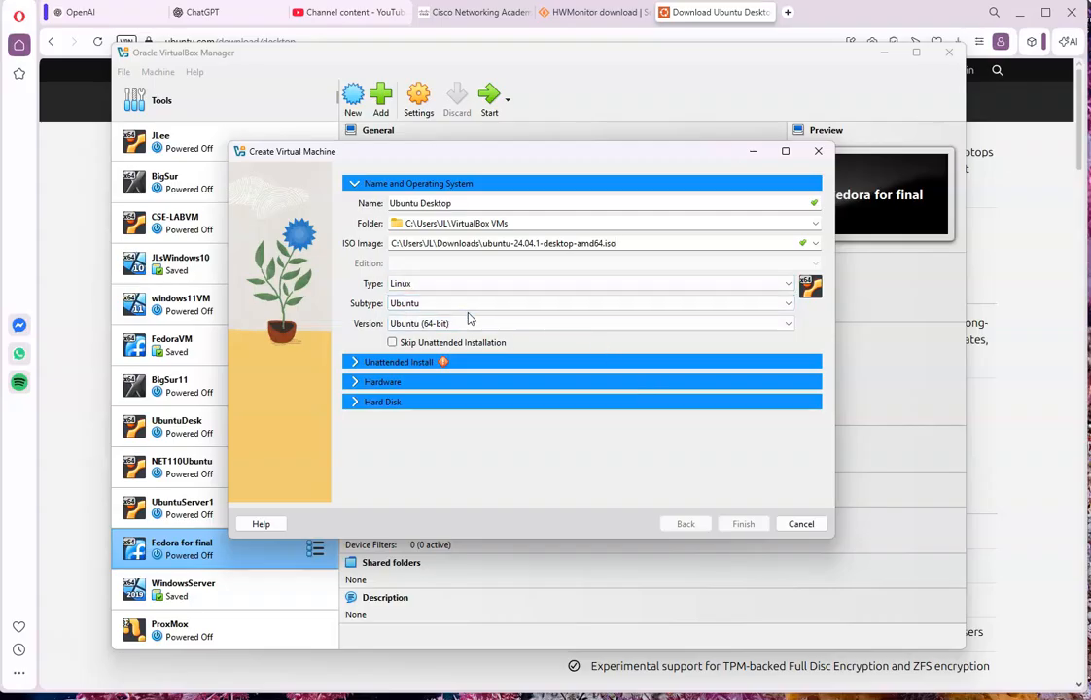
pyautogui.click(393, 345)
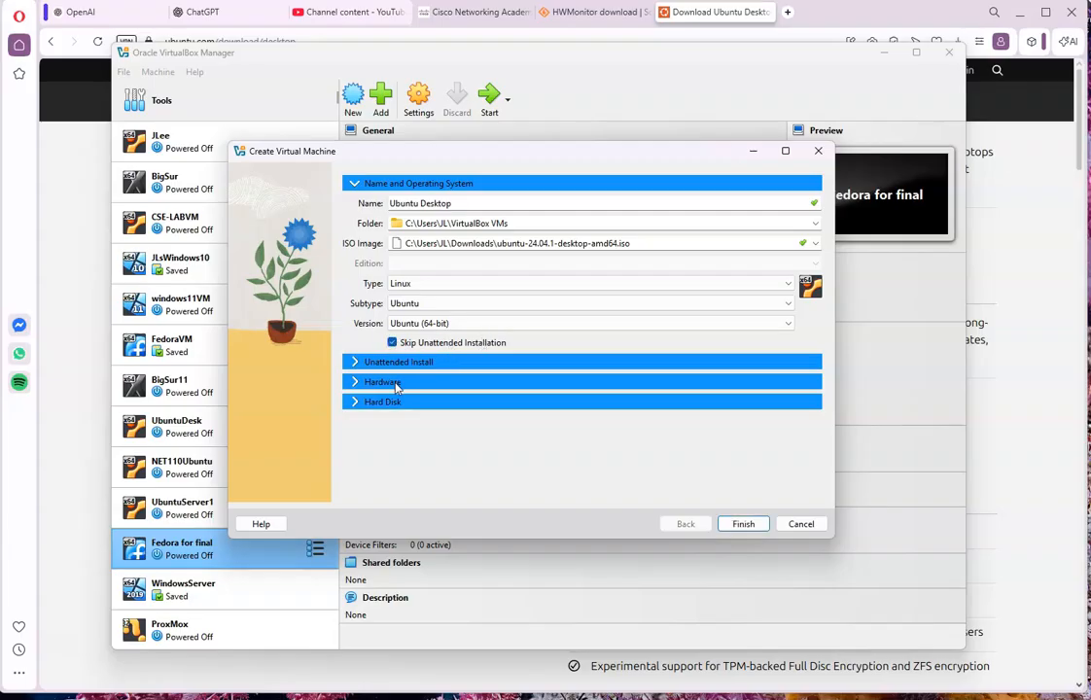
# Step: Set the virtual machine's hardware to 8192 MB of base memory and 8 processors
pyautogui.click(396, 383)
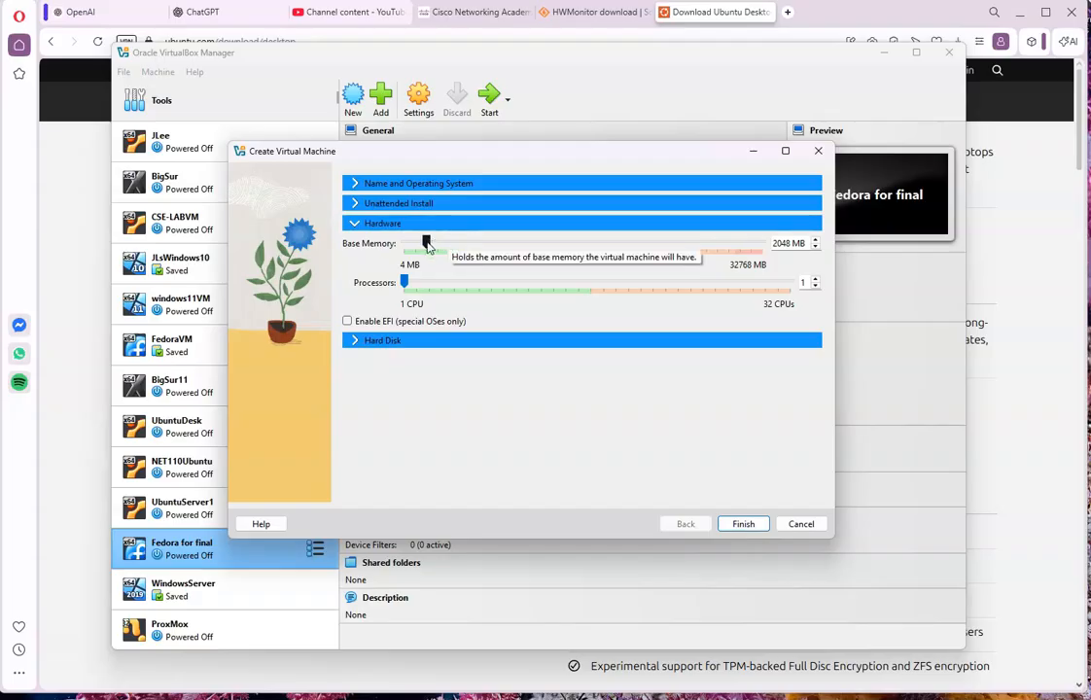
pyautogui.moveTo(427, 248); pyautogui.dragTo(494, 245)
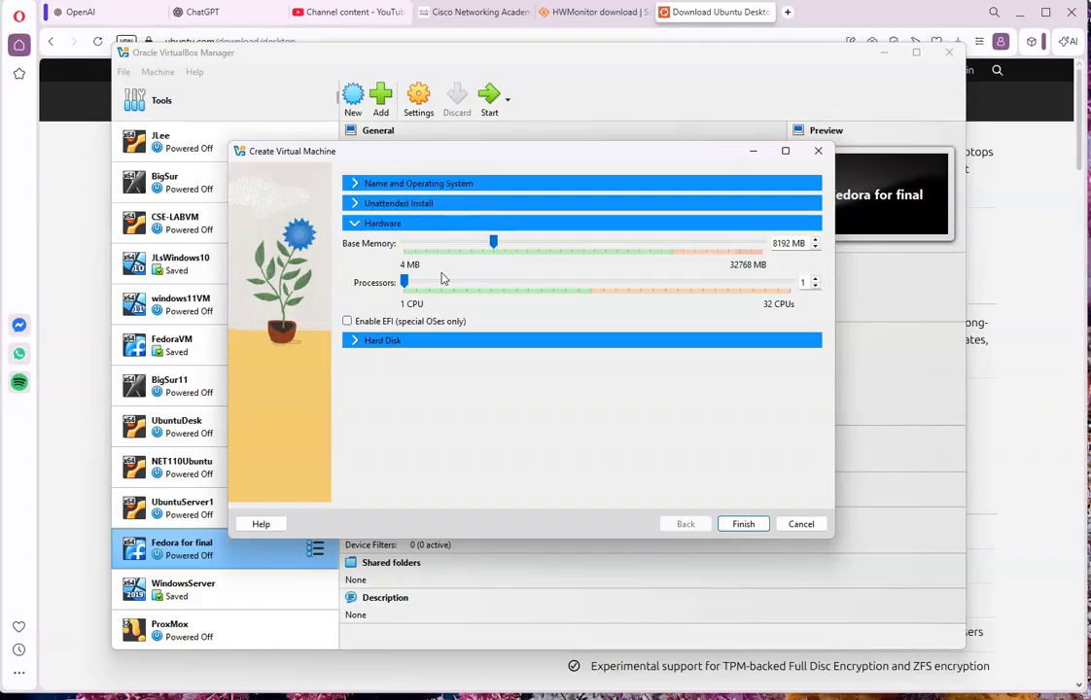
pyautogui.moveTo(407, 284); pyautogui.dragTo(487, 284)
# Step: Set the new virtual hard disk's size to about 114 GB and finish creating the virtual machine
pyautogui.click(457, 342)
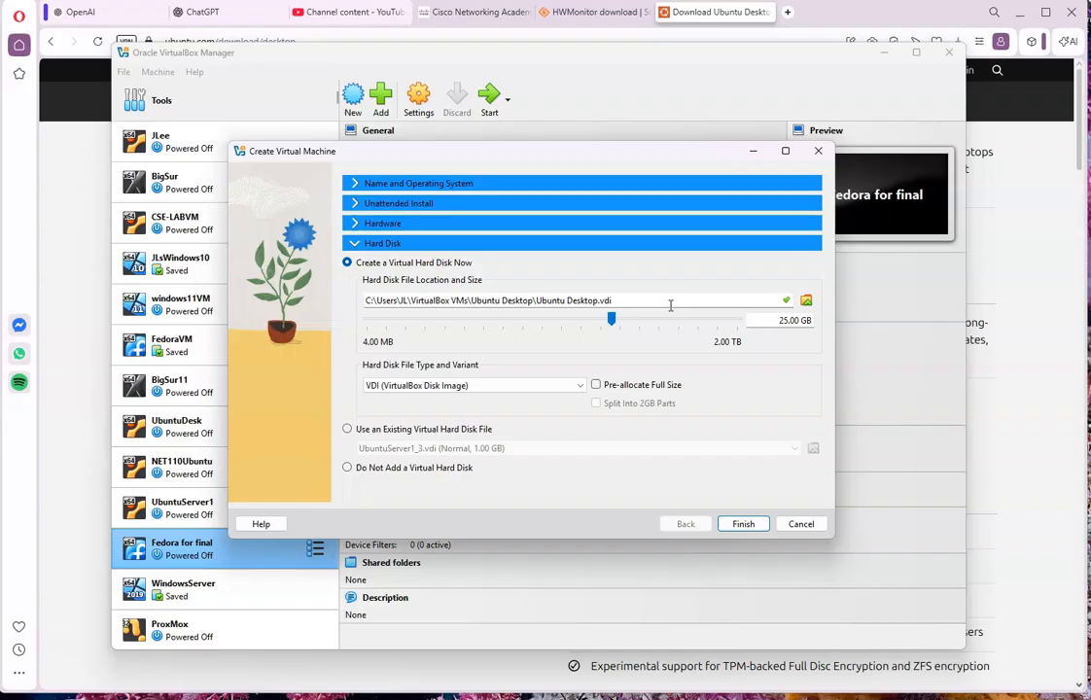
pyautogui.moveTo(610, 319); pyautogui.dragTo(657, 331)
pyautogui.moveTo(700, 325)
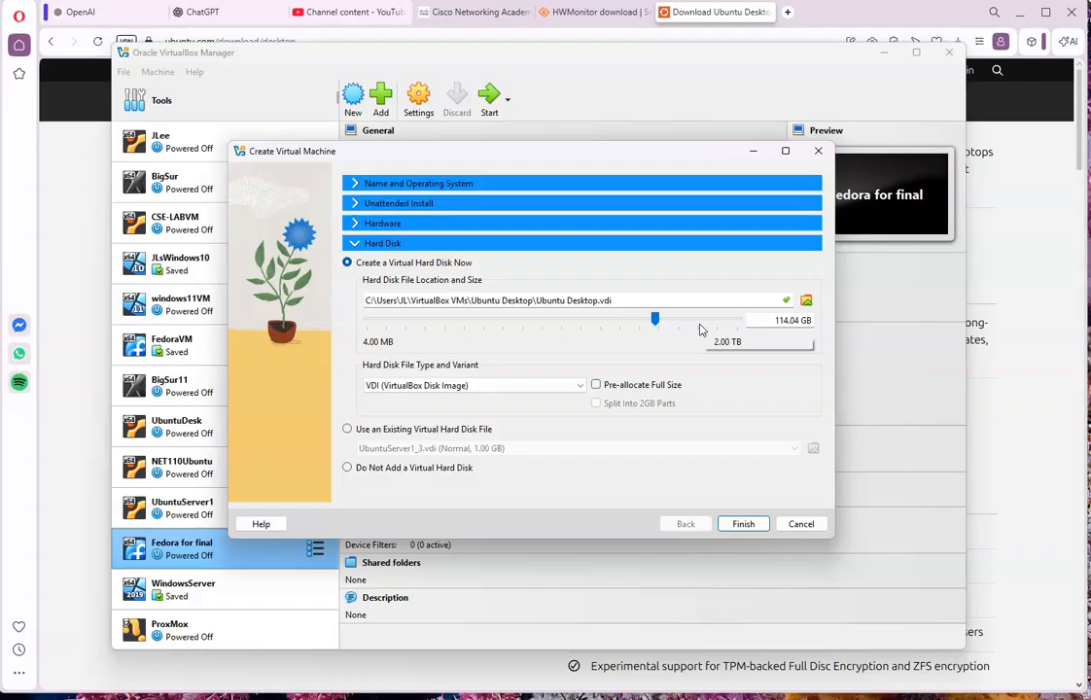
pyautogui.click(742, 528)
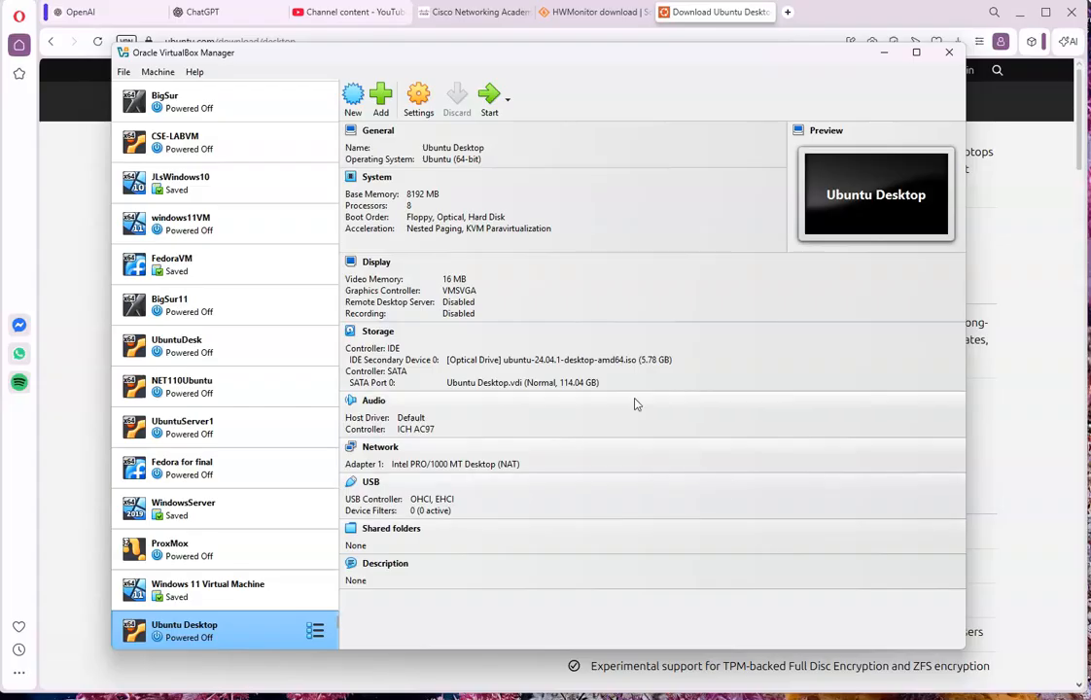
# Step: Start the Ubuntu Desktop virtual machine and boot the Try or Install Ubuntu entry
pyautogui.click(490, 97)
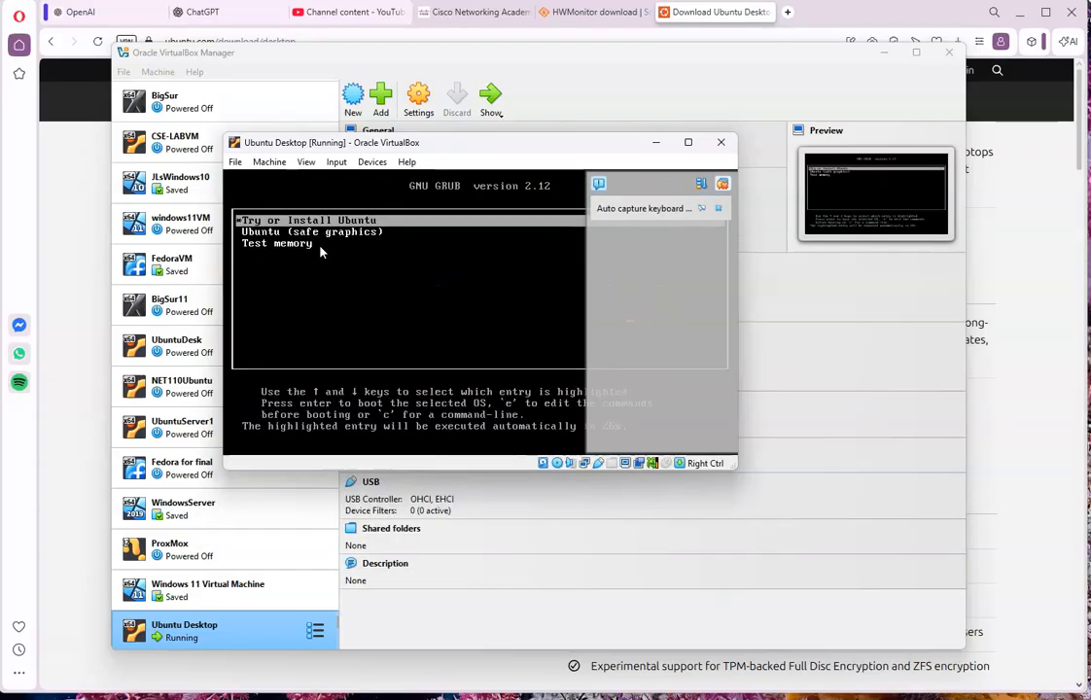
pyautogui.click(397, 226)
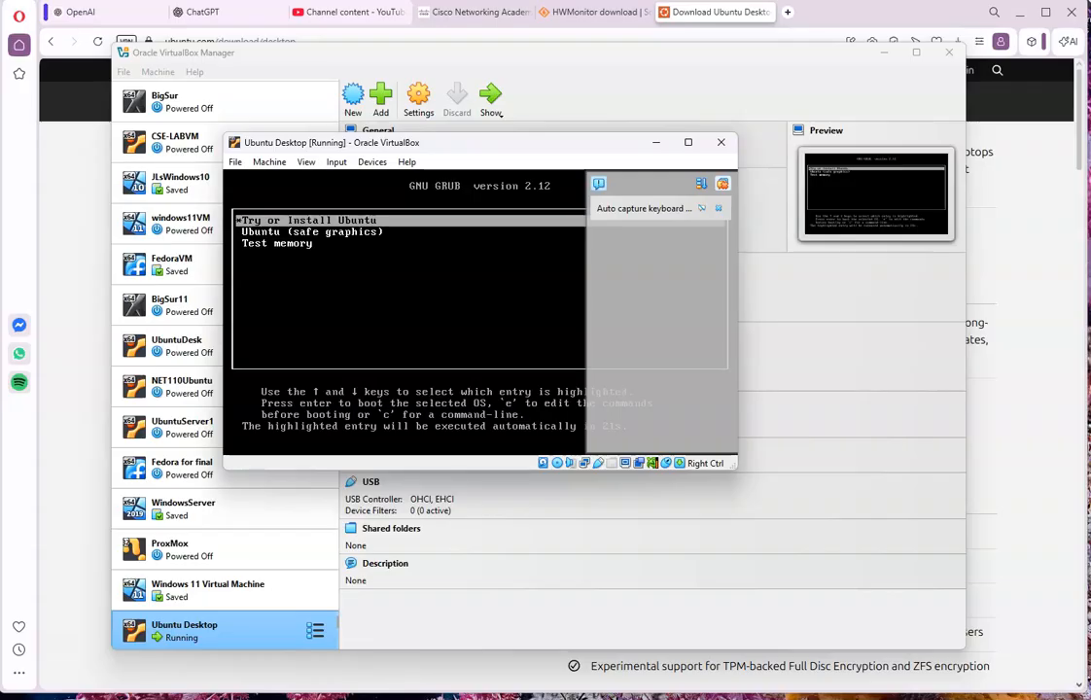
pyautogui.press('Return')
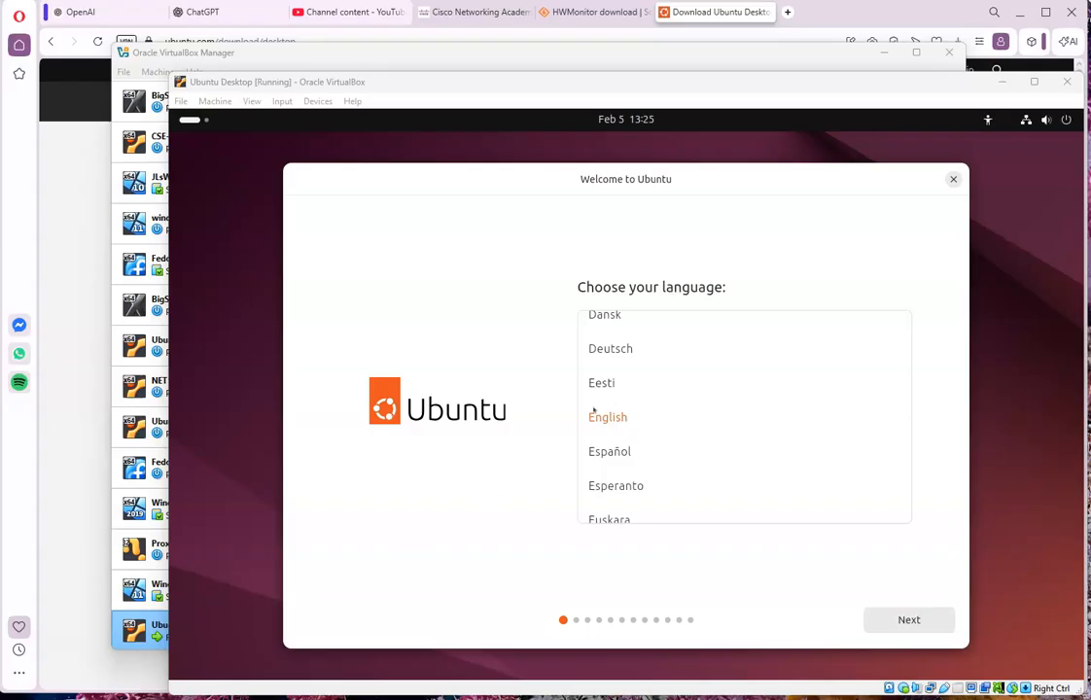
# Step: Accept English, the default accessibility settings, the English (US) keyboard layout and the wired connection in the Ubuntu installer
pyautogui.click(908, 619)
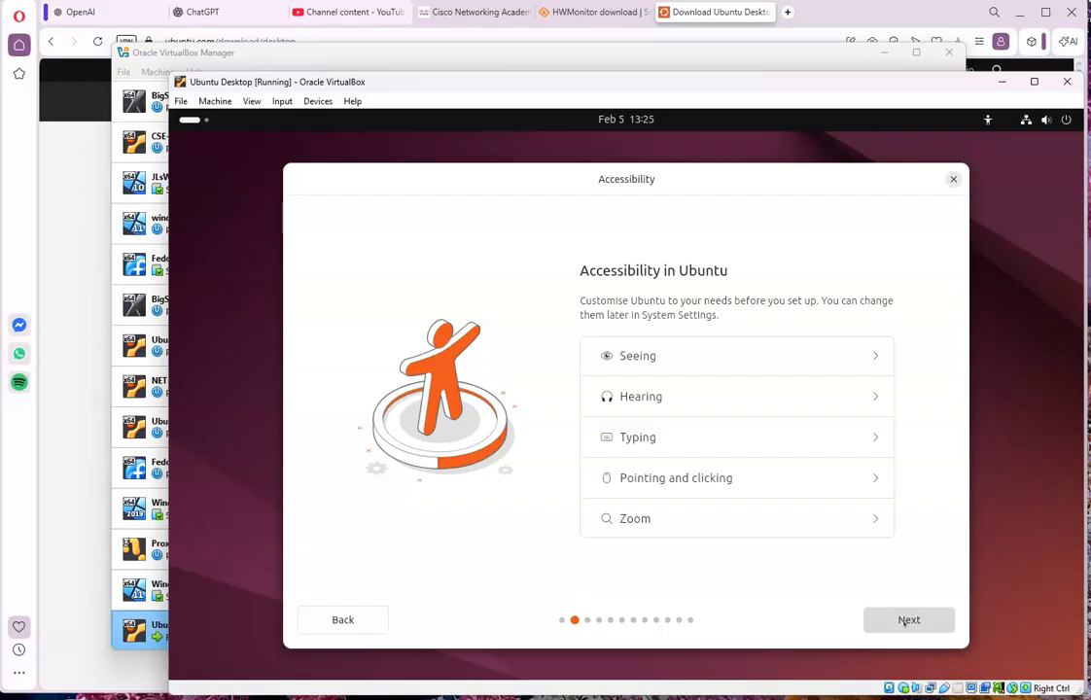
pyautogui.click(905, 621)
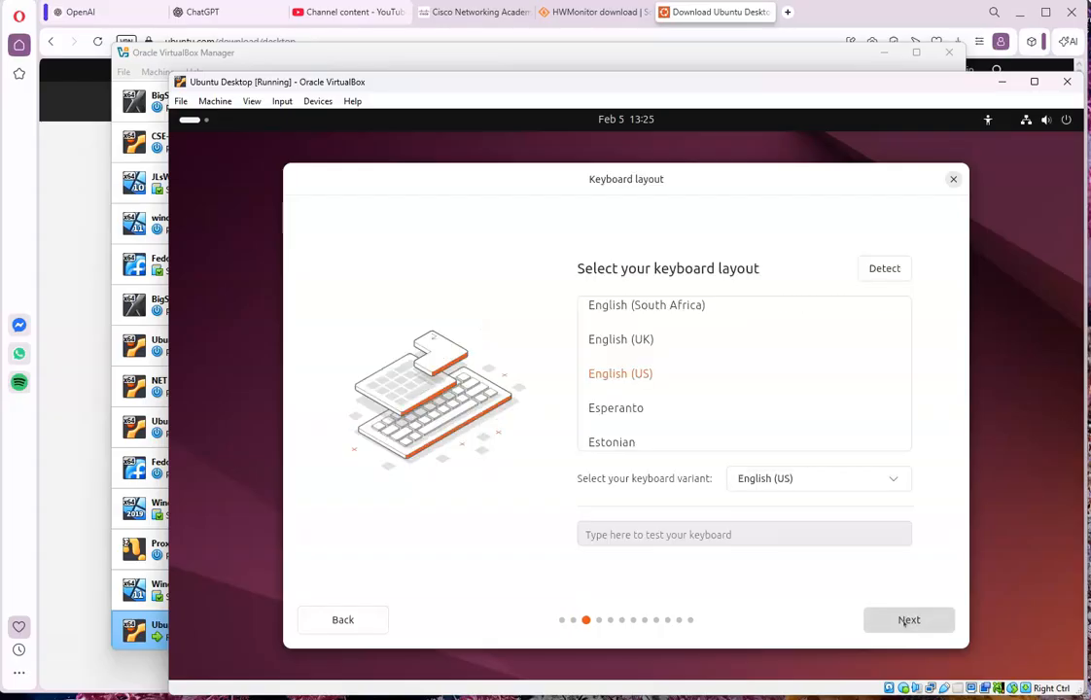
pyautogui.click(904, 621)
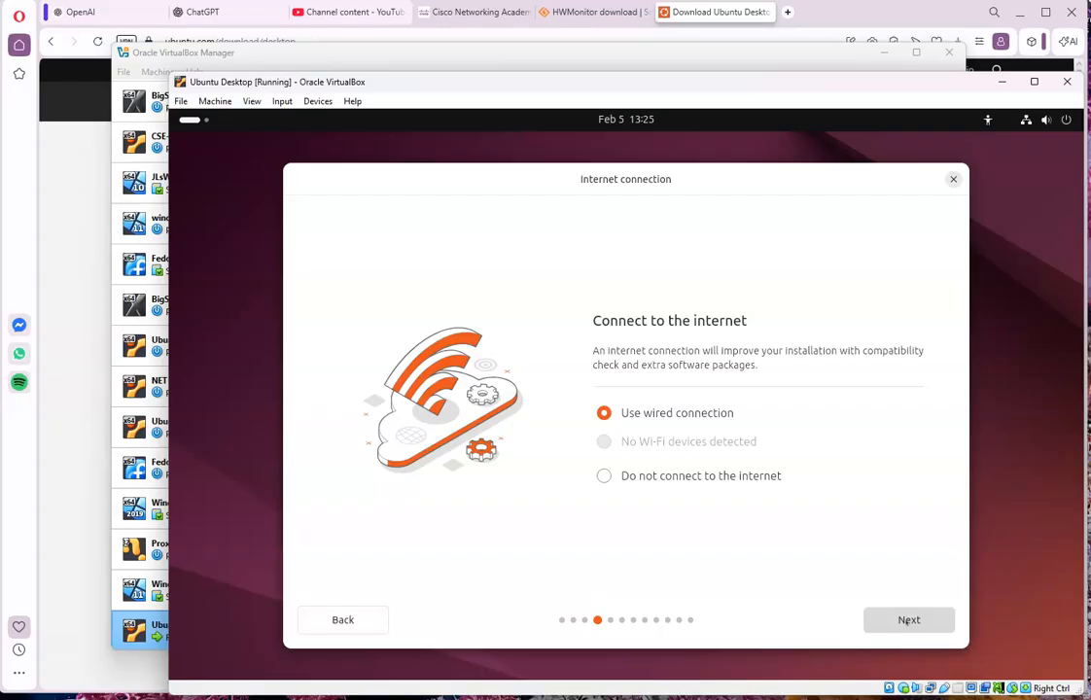
pyautogui.click(908, 620)
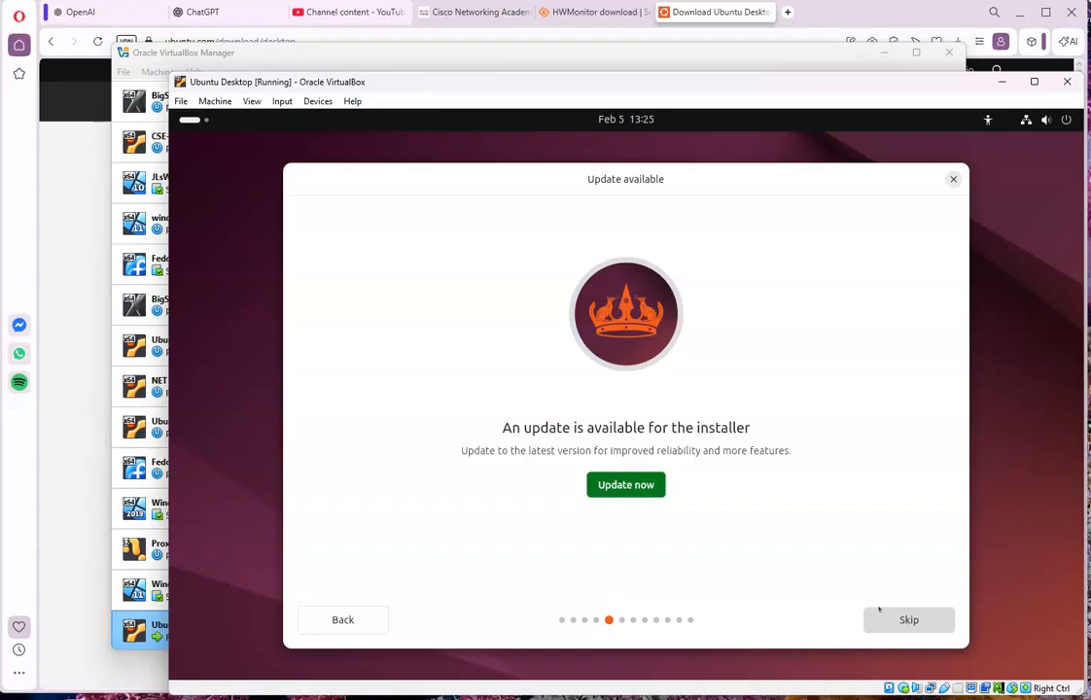
# Step: Update the Ubuntu installer to the latest version and close it
pyautogui.click(622, 485)
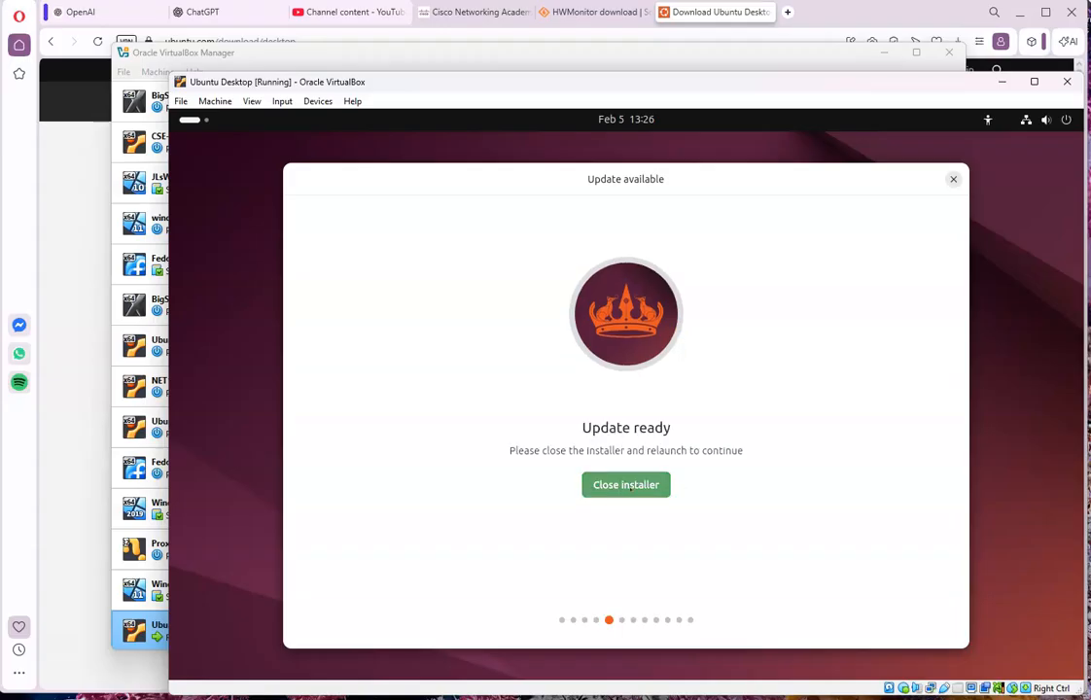
pyautogui.click(630, 486)
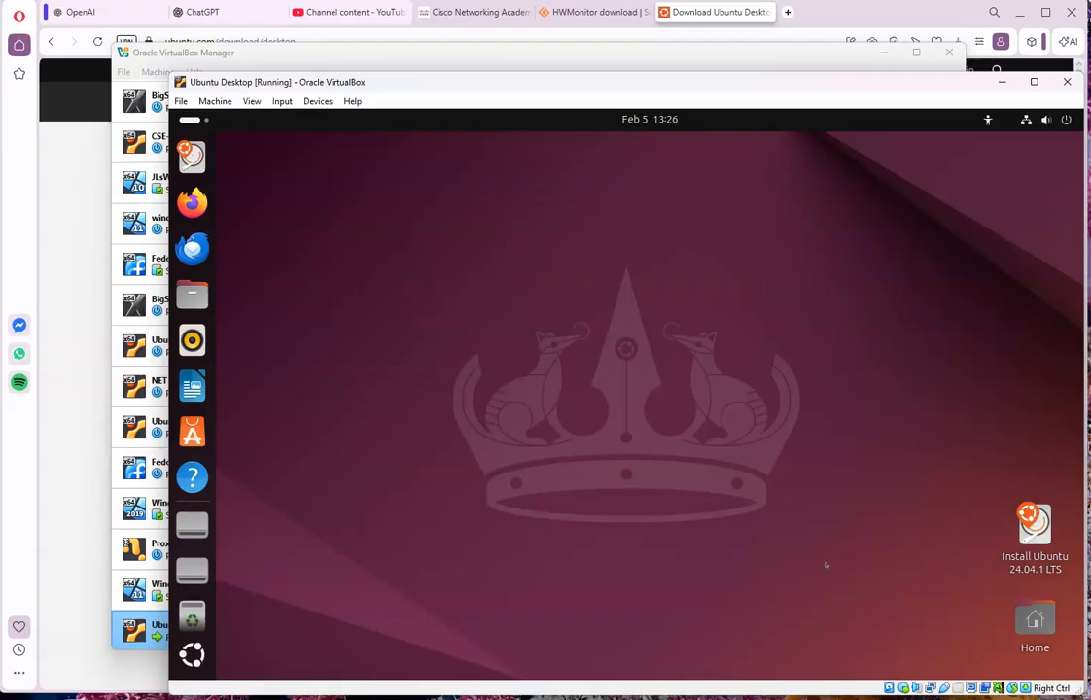
# Step: Relaunch the Ubuntu installer and accept its default language, accessibility, English (US) keyboard layout and network connection settings
pyautogui.click(1034, 525)
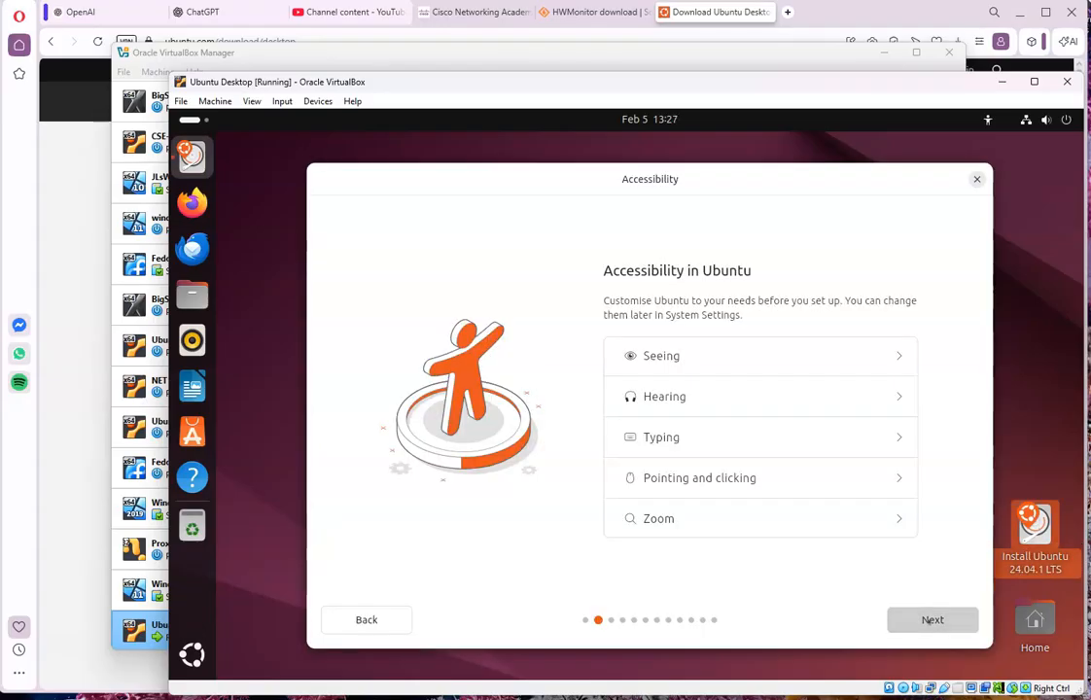
pyautogui.click(932, 621)
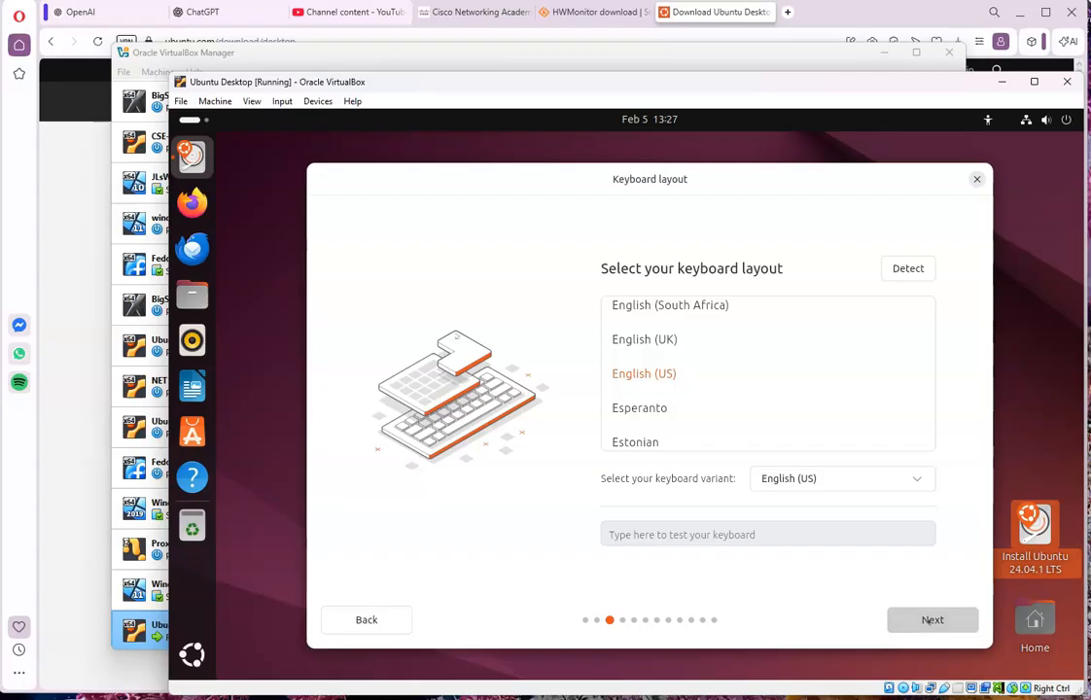
pyautogui.click(927, 620)
pyautogui.click(926, 620)
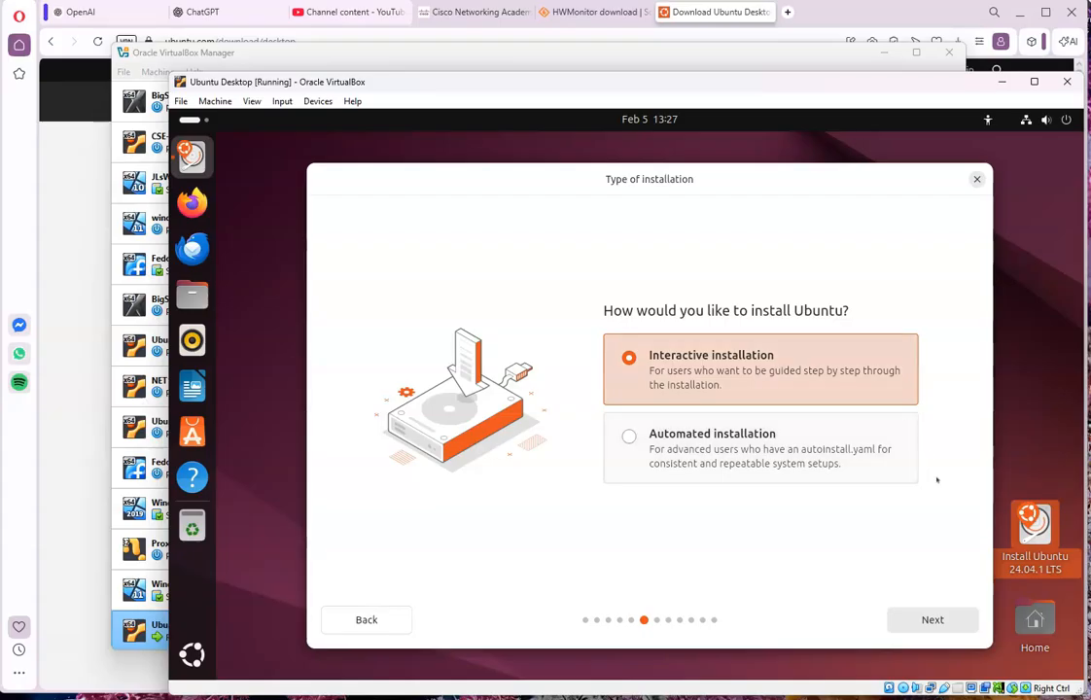
# Step: Choose interactive installation with the default app selection, third-party graphics and Wi-Fi software, and erasing the disk to install Ubuntu
pyautogui.click(932, 619)
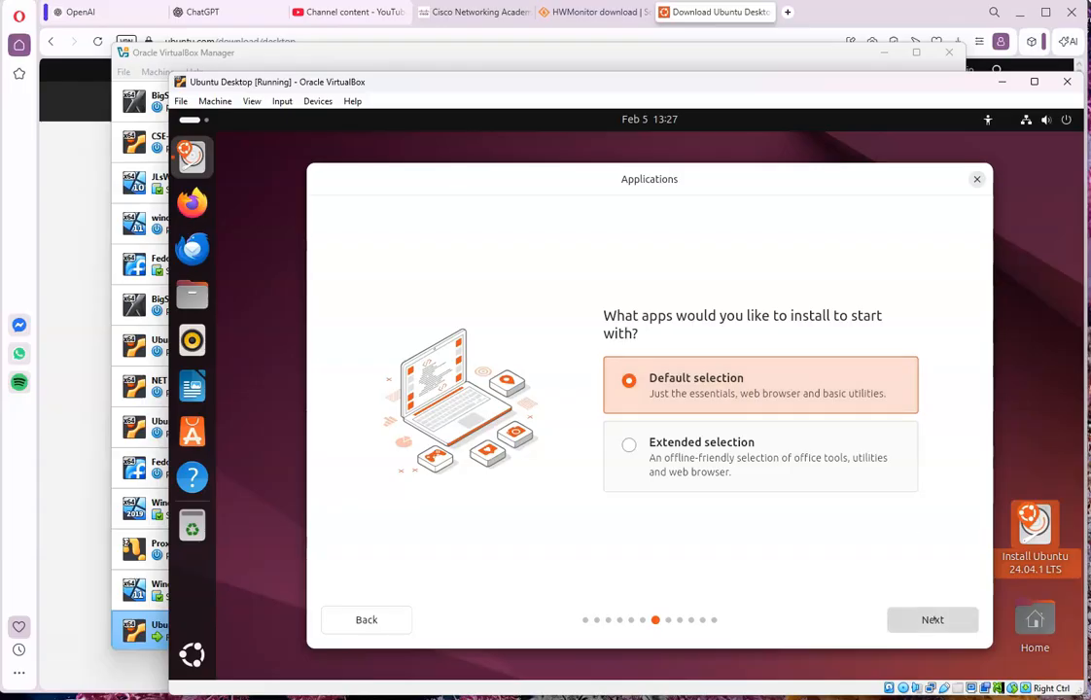
pyautogui.click(932, 619)
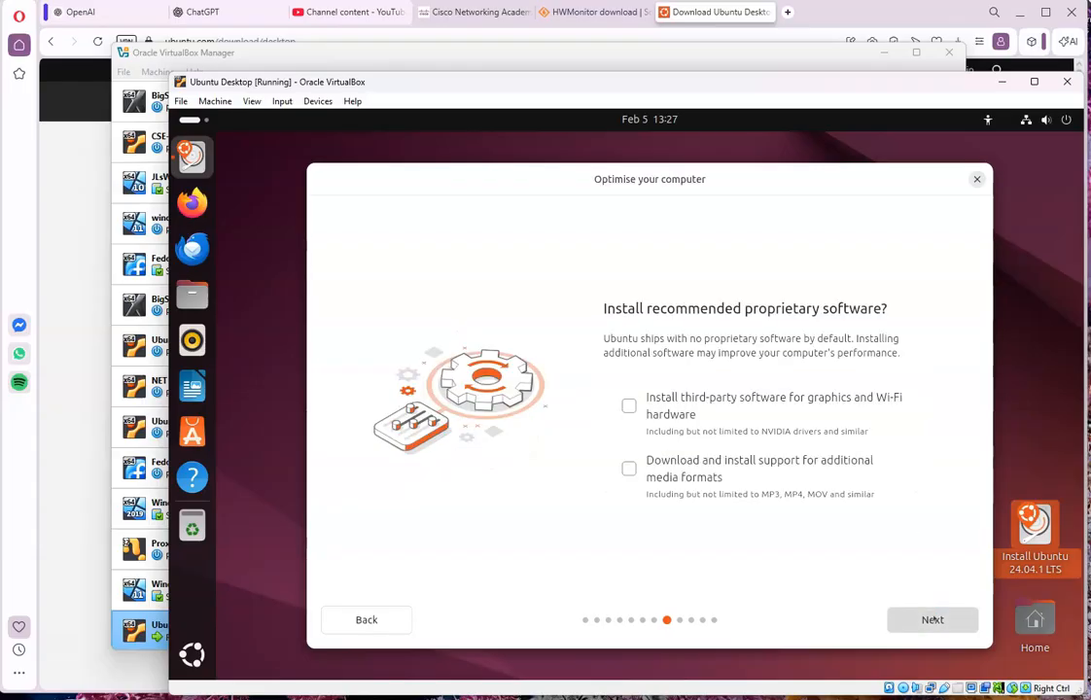
pyautogui.click(658, 410)
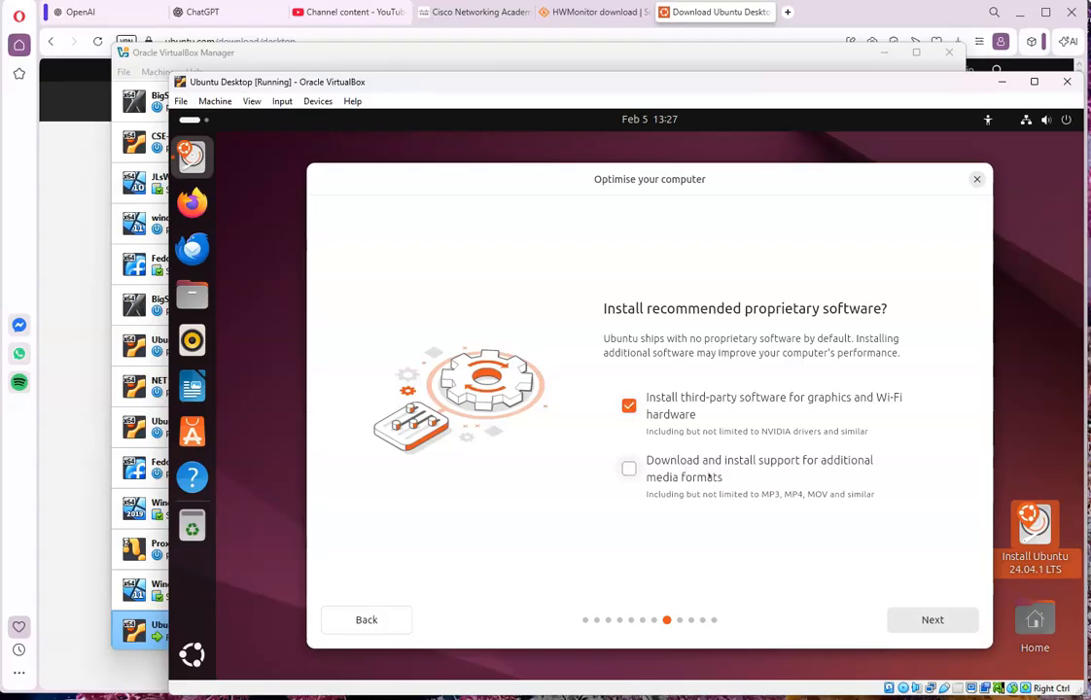
pyautogui.click(932, 620)
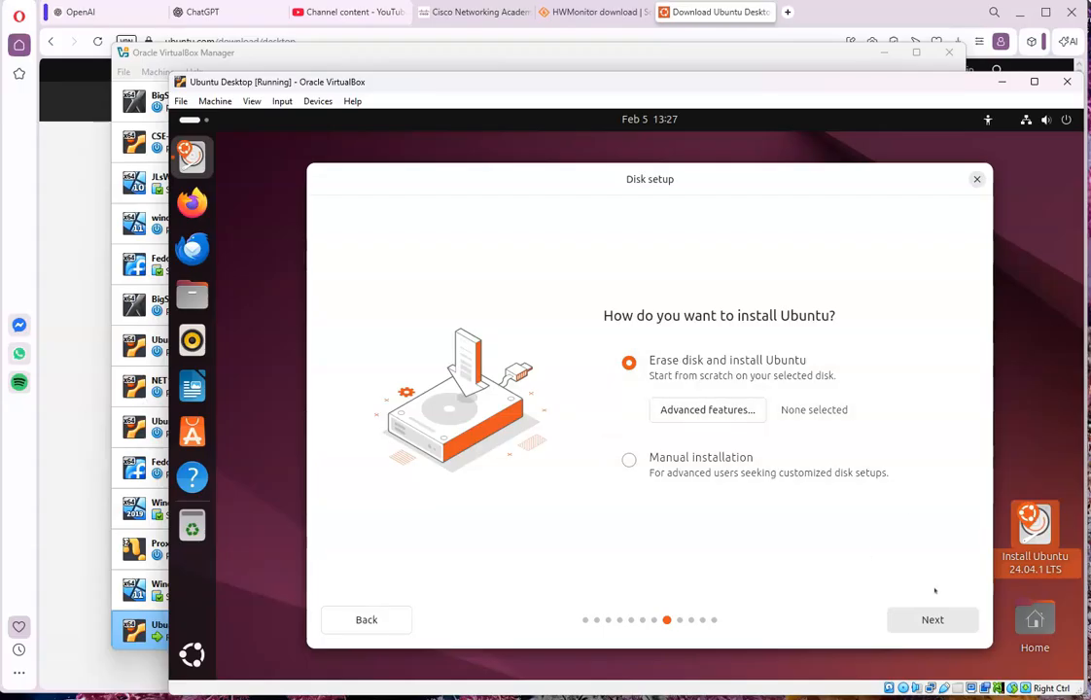
pyautogui.click(930, 619)
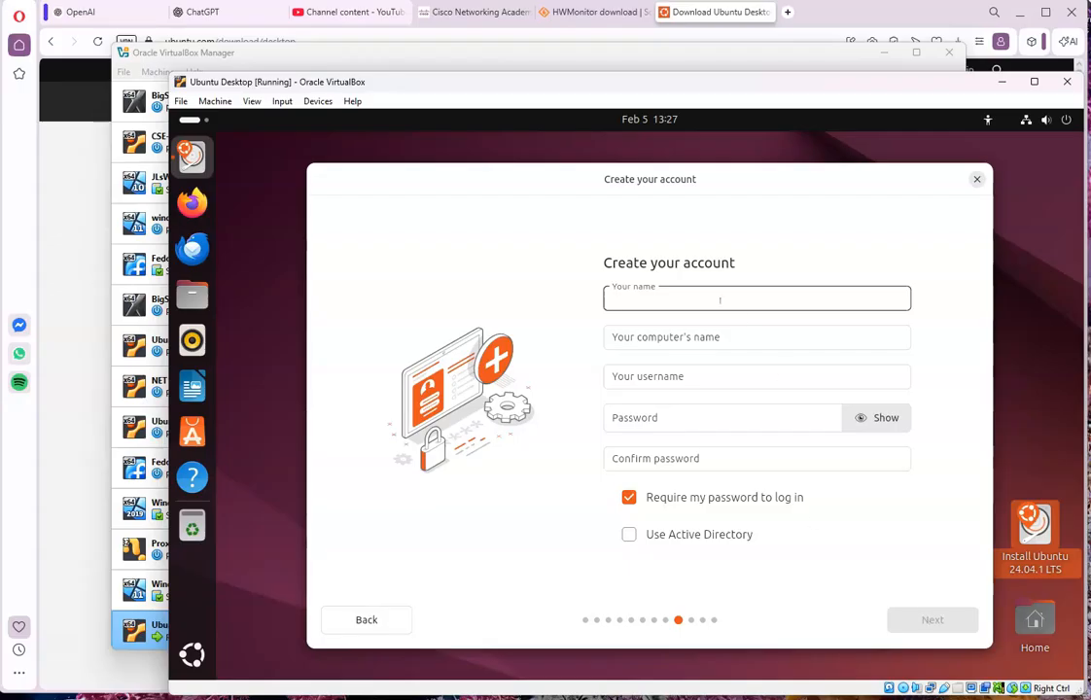
# Step: Create the cfcc account with computer name cfcc-VirtualBox, enter and confirm the account password, and turn off requiring it at login
pyautogui.write('cfcc')
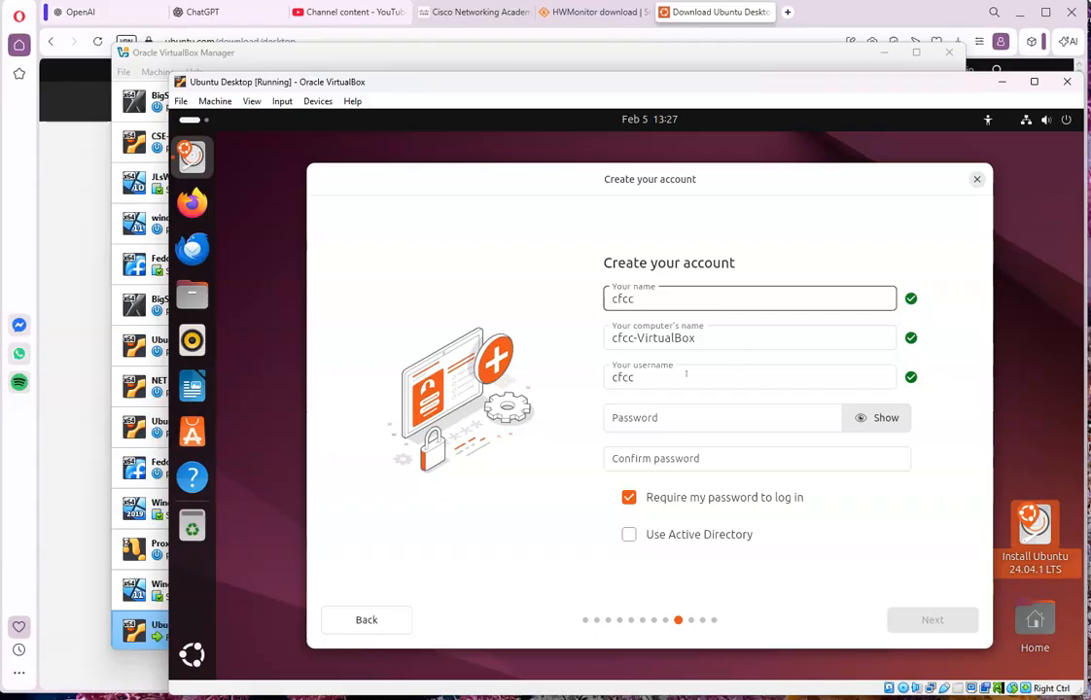
pyautogui.click(686, 418)
pyautogui.write('••••')
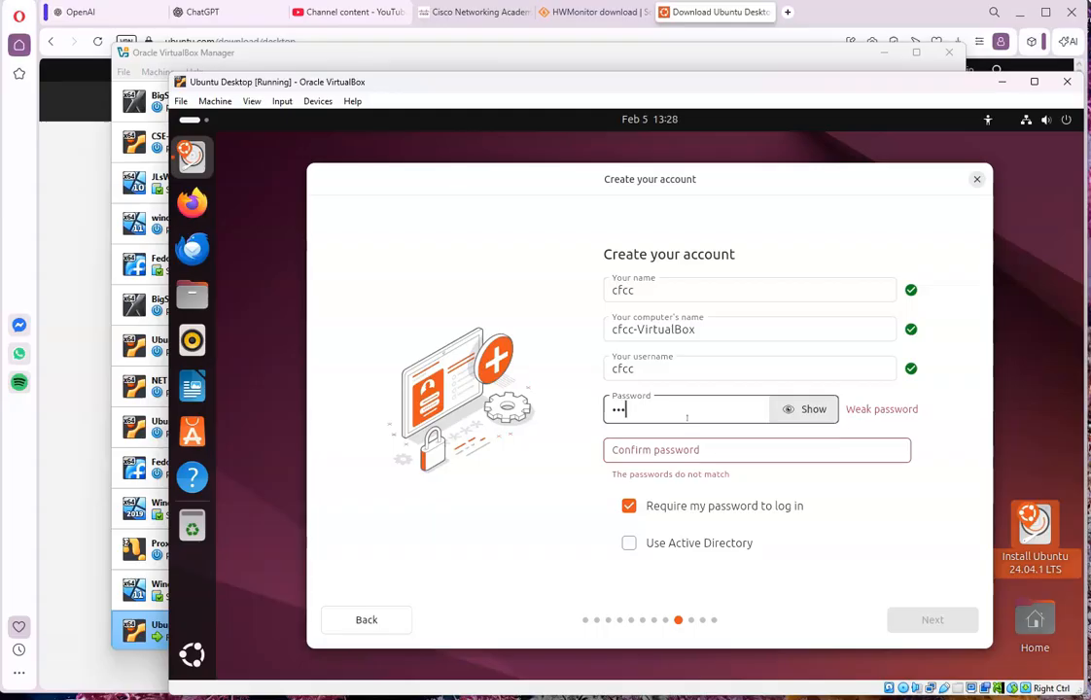
pyautogui.click(714, 444)
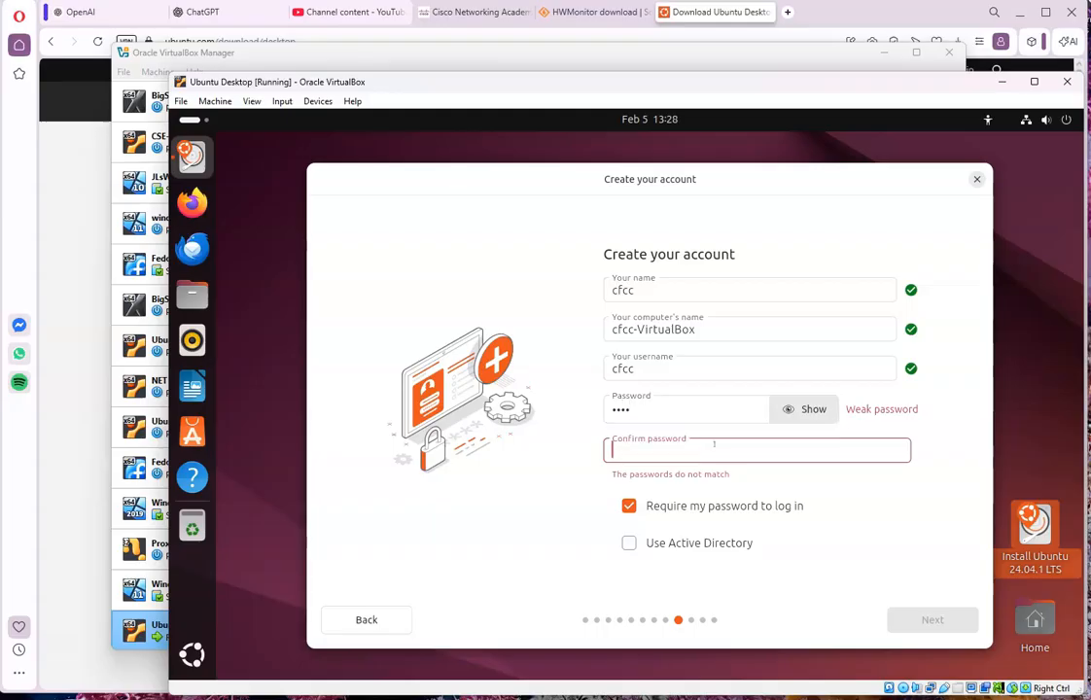
pyautogui.write('••••')
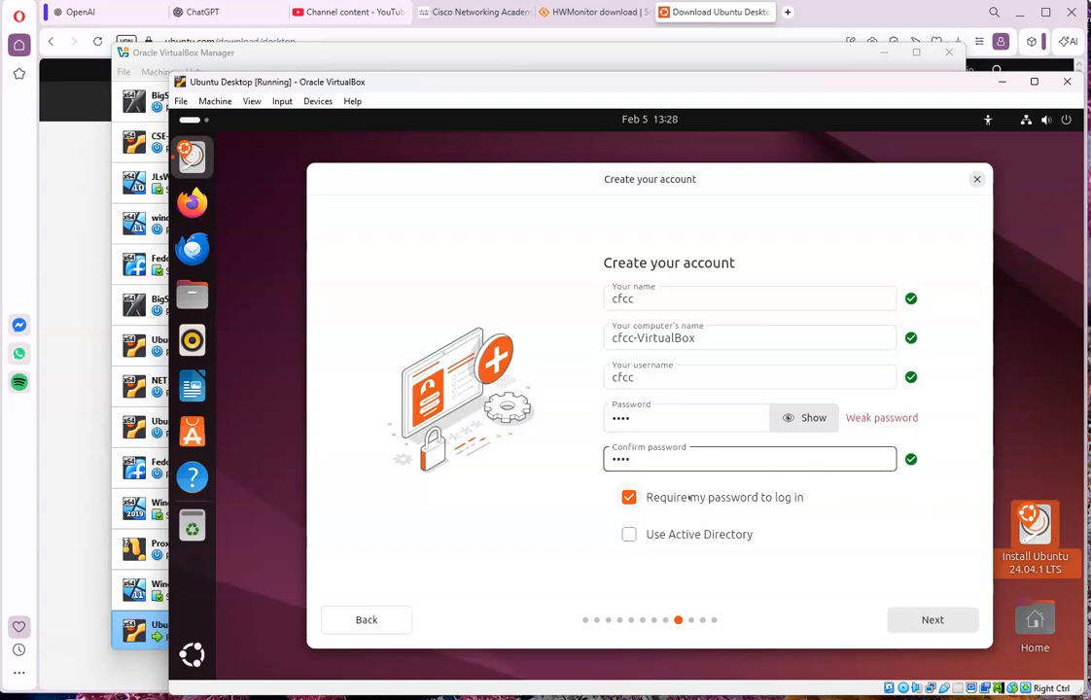
pyautogui.click(629, 497)
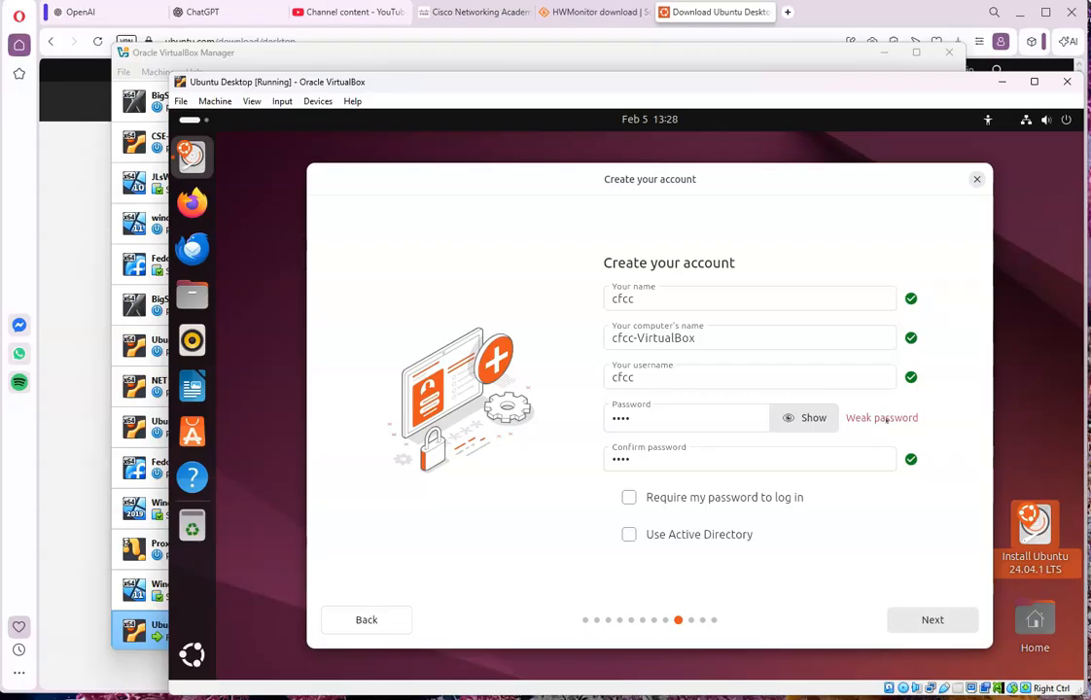
pyautogui.click(958, 619)
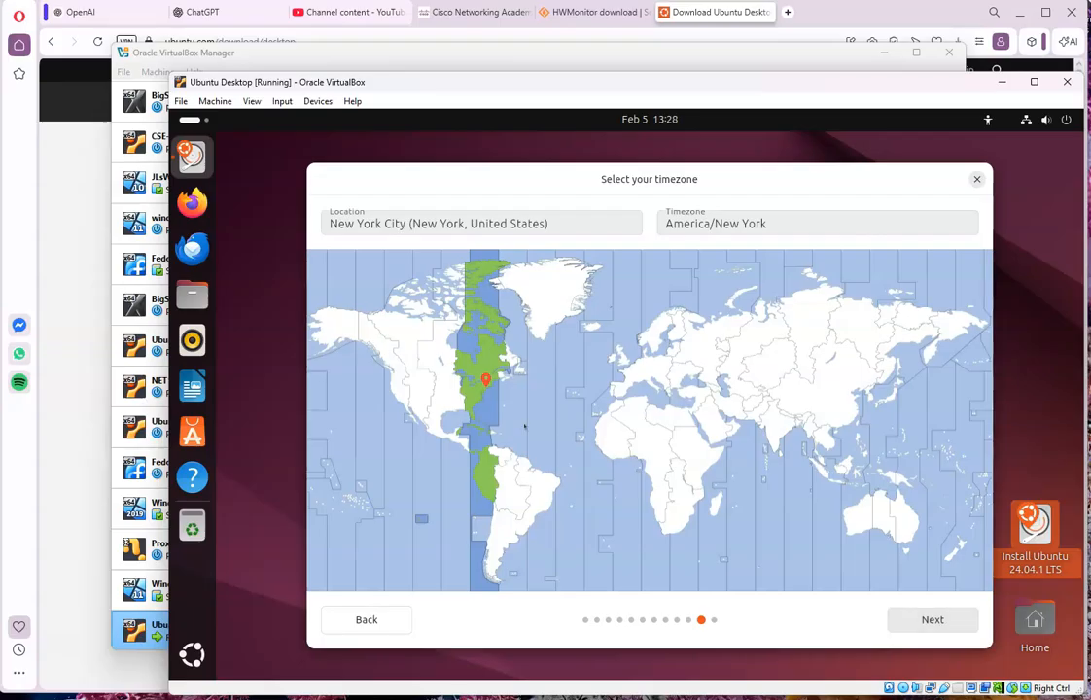
# Step: Install Ubuntu with the America/New York timezone and restart into the installed system
pyautogui.click(933, 620)
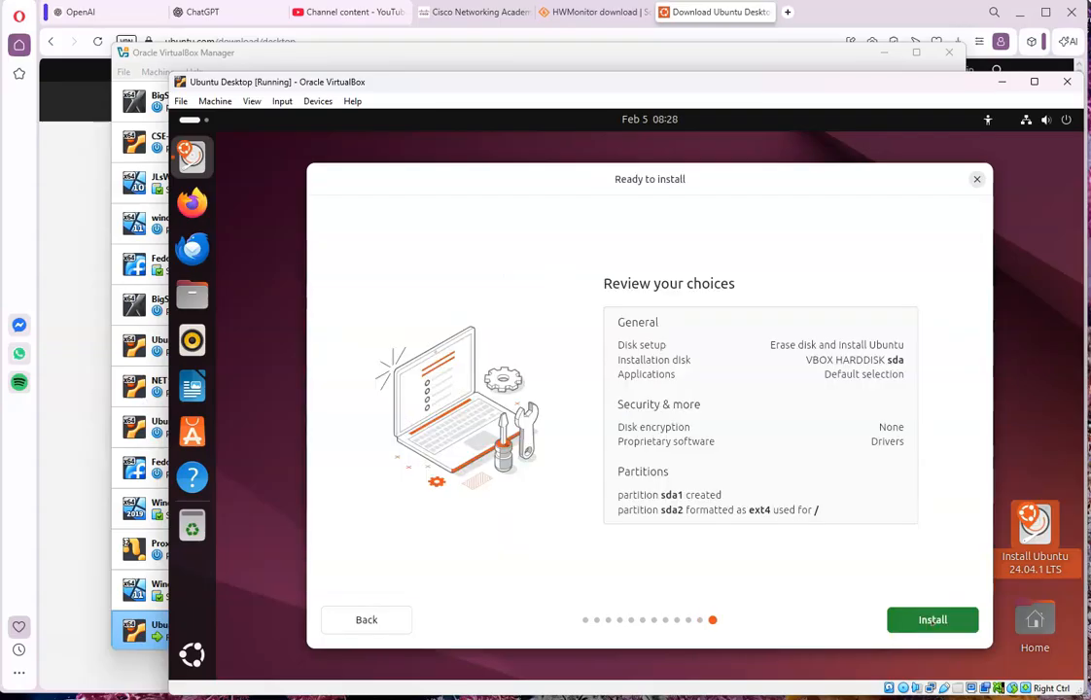
pyautogui.click(932, 619)
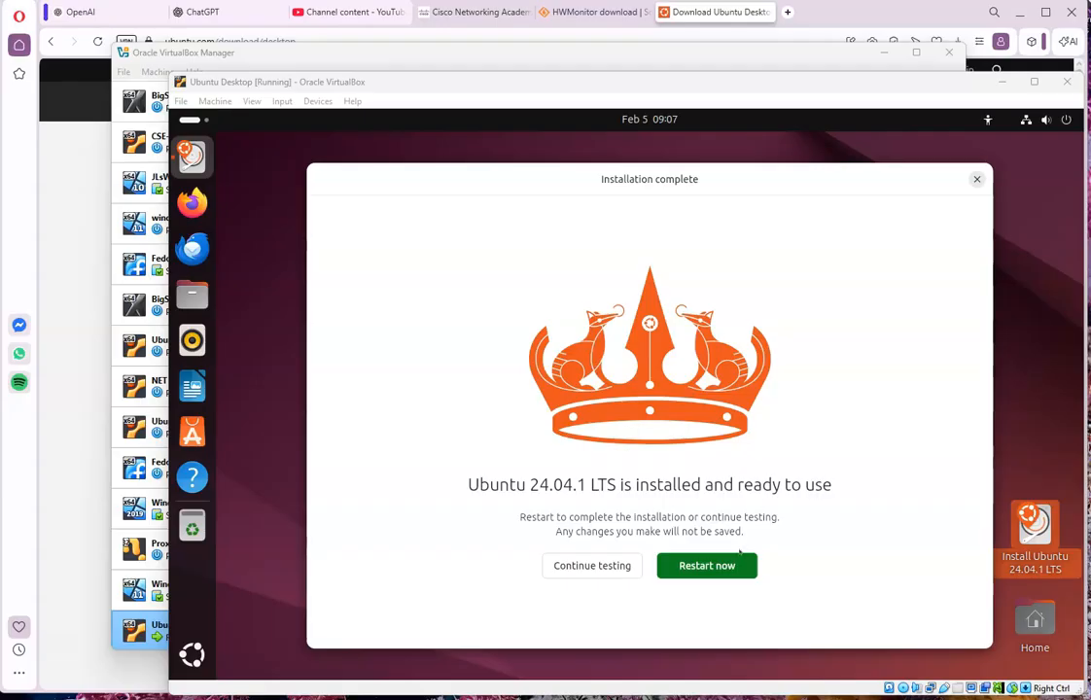
pyautogui.click(712, 568)
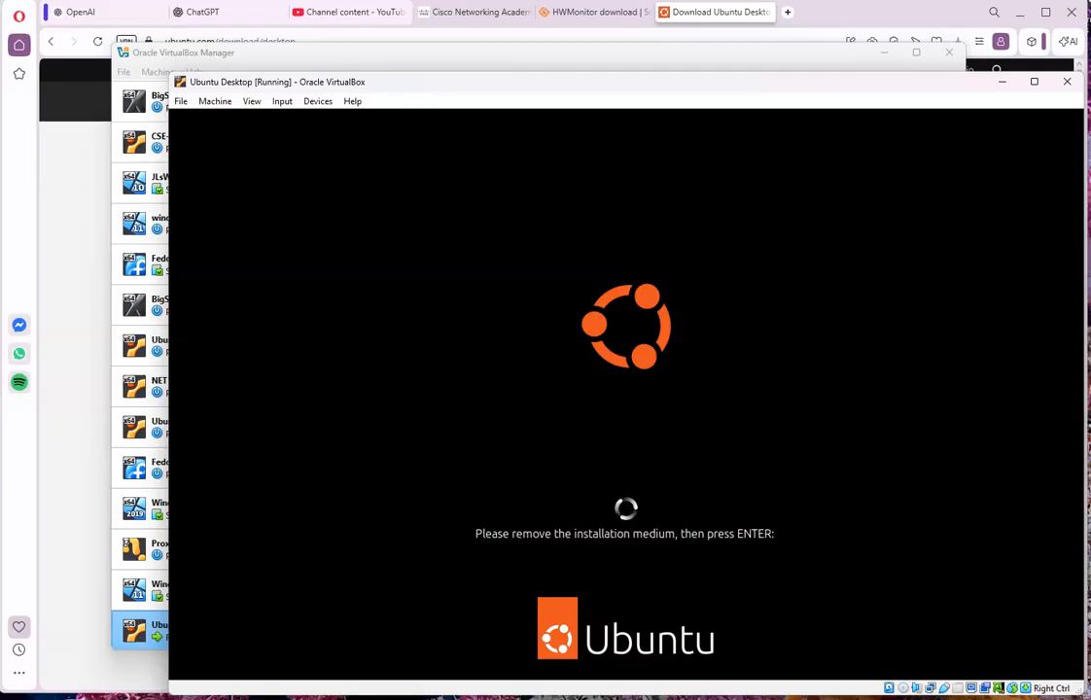
pyautogui.press('Return')
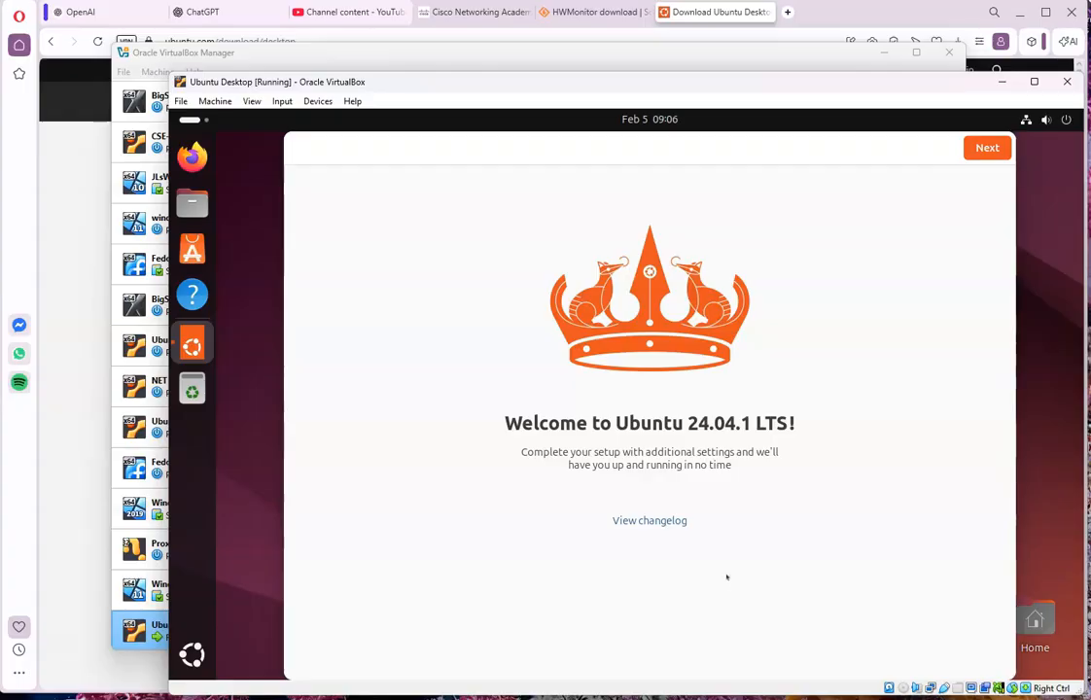
# Step: Complete the Ubuntu welcome setup, skipping Ubuntu Pro for now and agreeing to share system data with the Ubuntu team
pyautogui.click(986, 148)
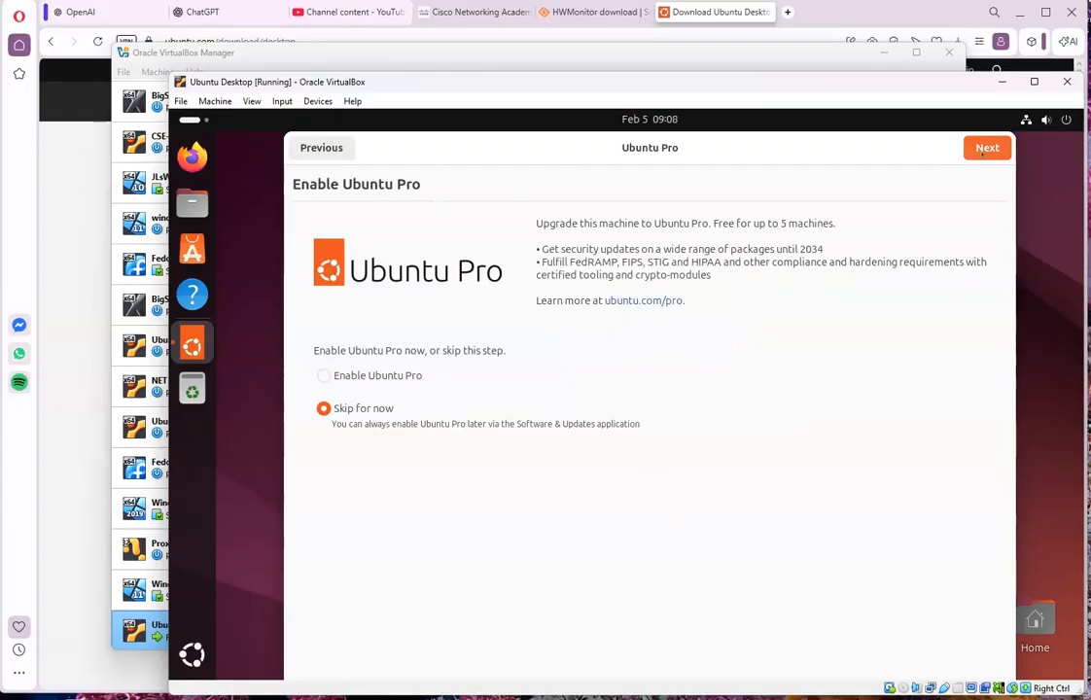
pyautogui.click(984, 148)
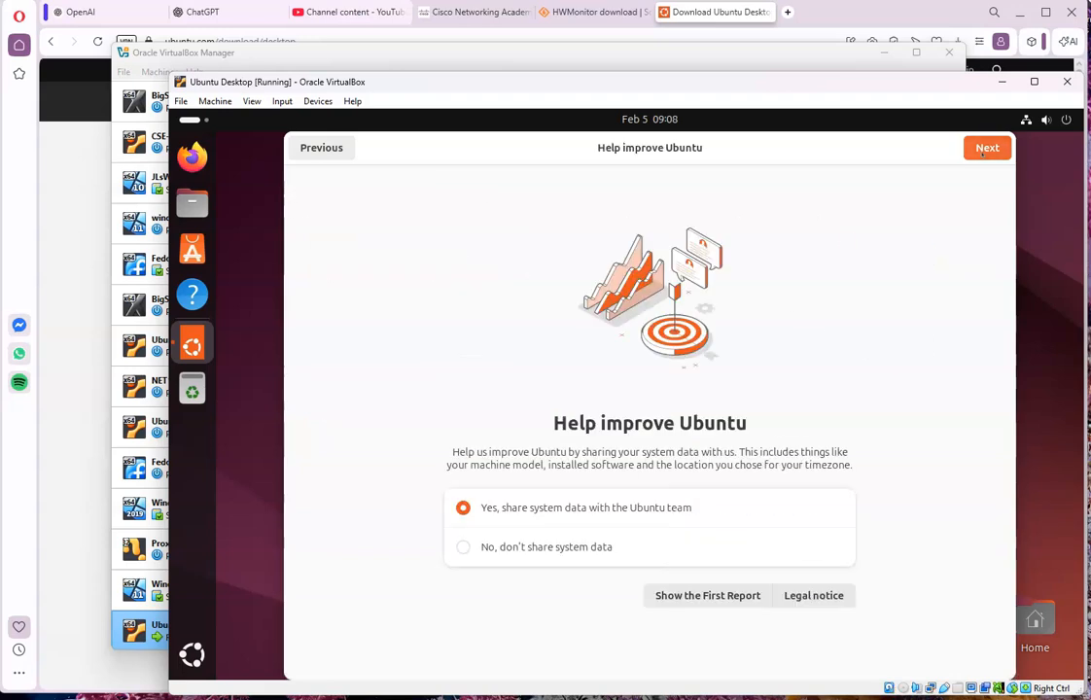
pyautogui.click(981, 151)
pyautogui.click(981, 151)
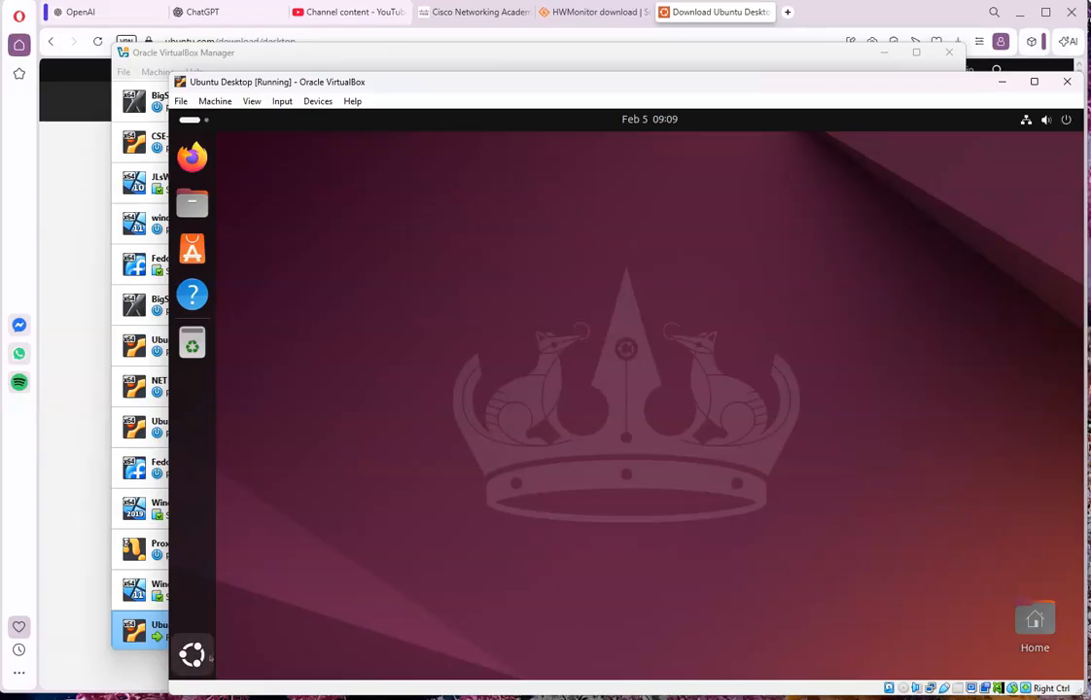
# Step: Open the Terminal application and list the home directory's contents with ls
pyautogui.click(190, 654)
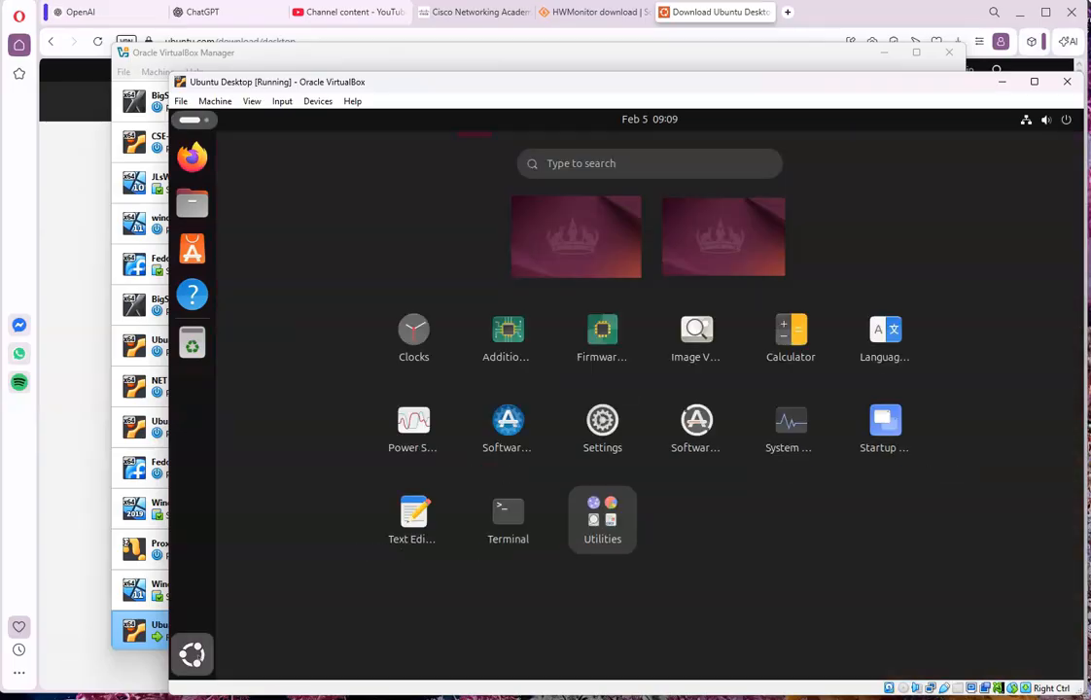
pyautogui.click(495, 509)
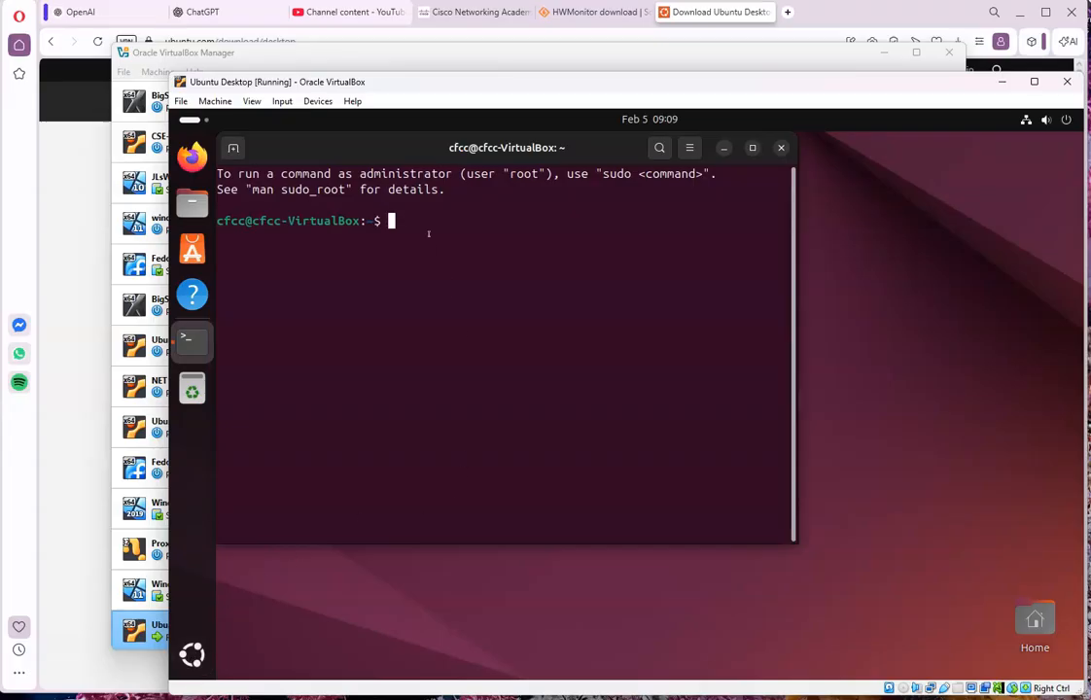
pyautogui.write('ls')
pyautogui.press('Return')
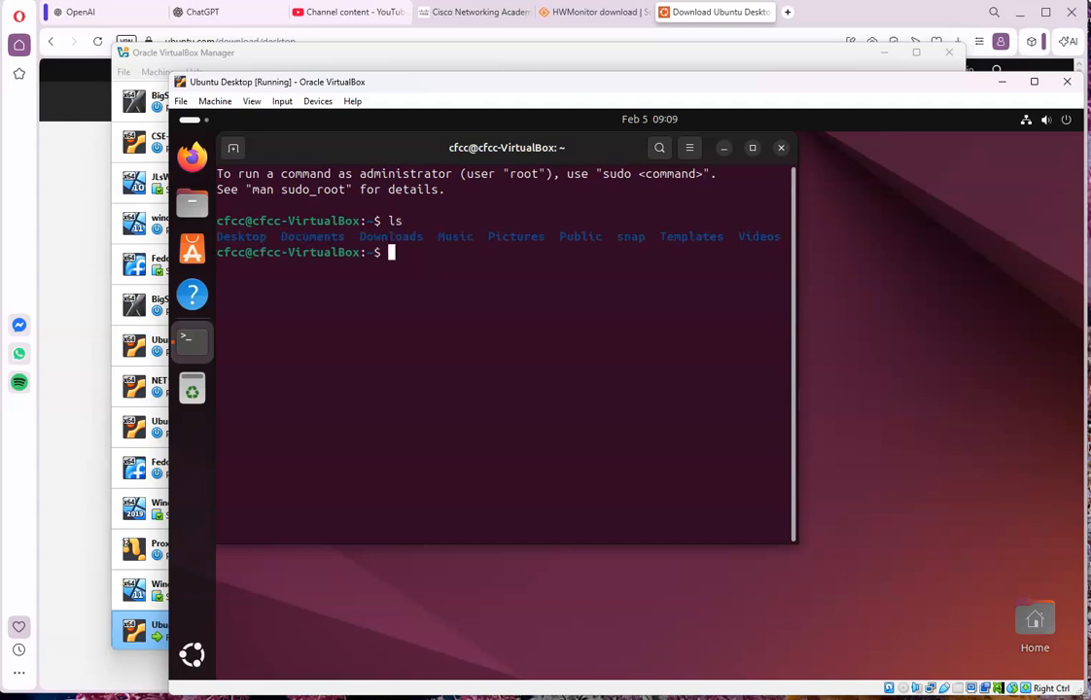